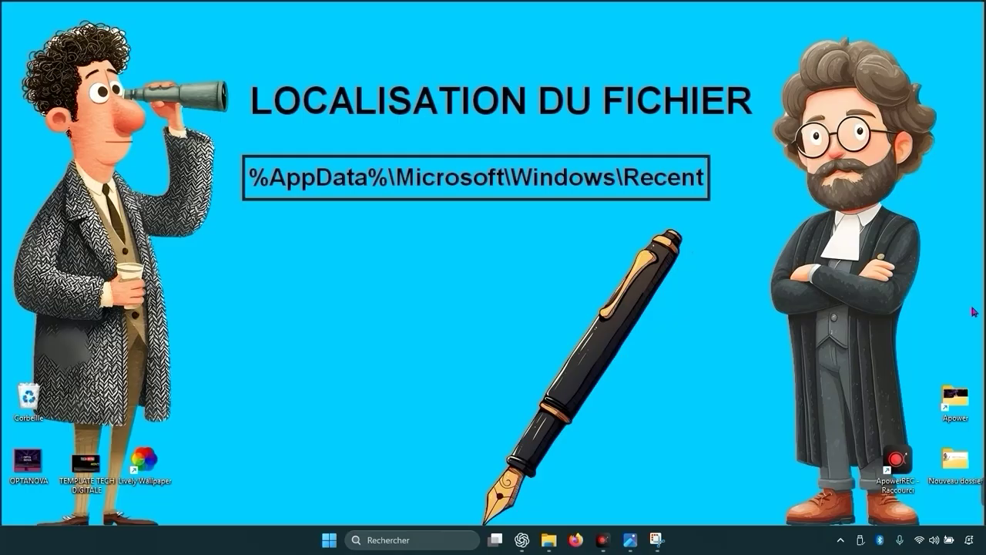
Step: Open the folder %AppData%\Microsoft\Windows\Recent through the Run (Exécuter) dialog
left_click(390, 540)
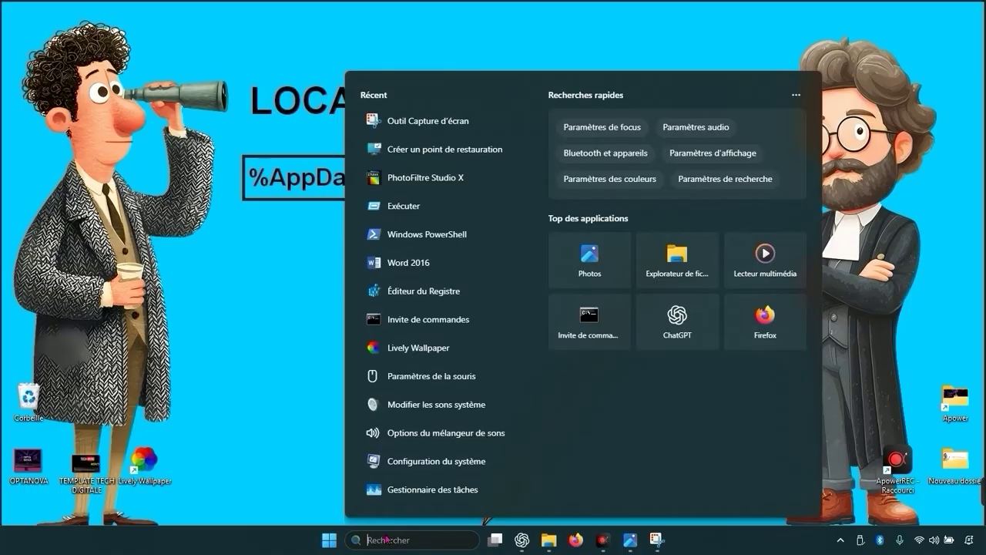
type("exécuter")
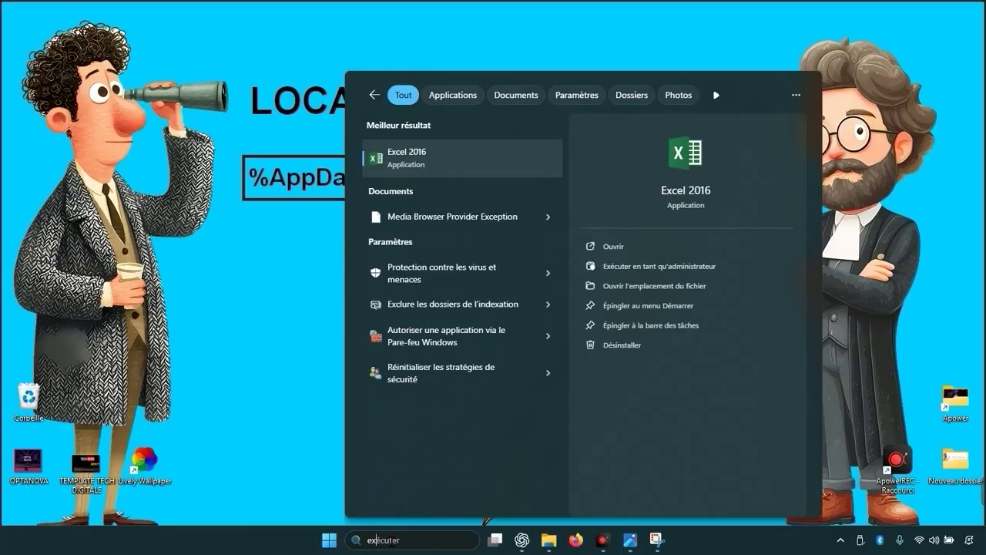
left_click(504, 161)
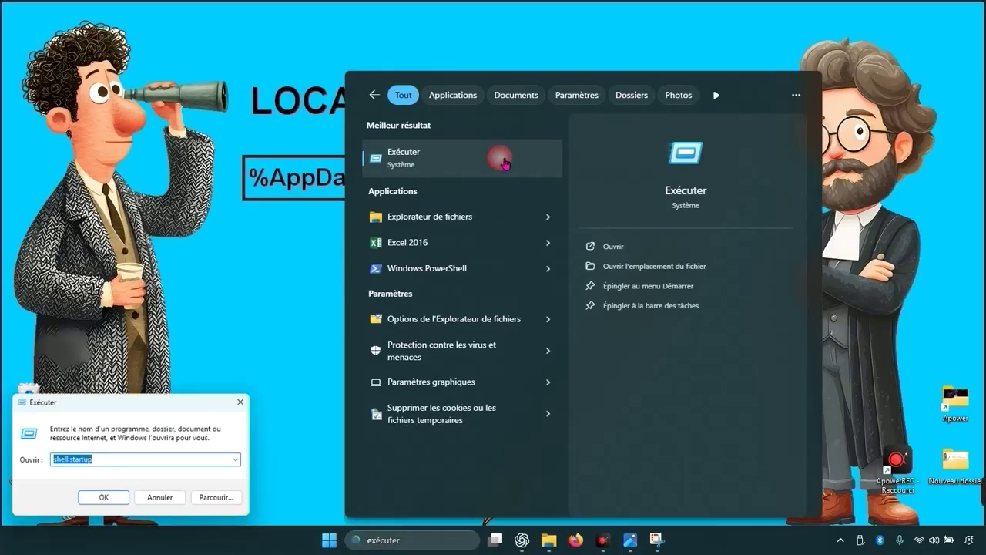
type("%AppData%\\Microsoft\\Windows\\Recent")
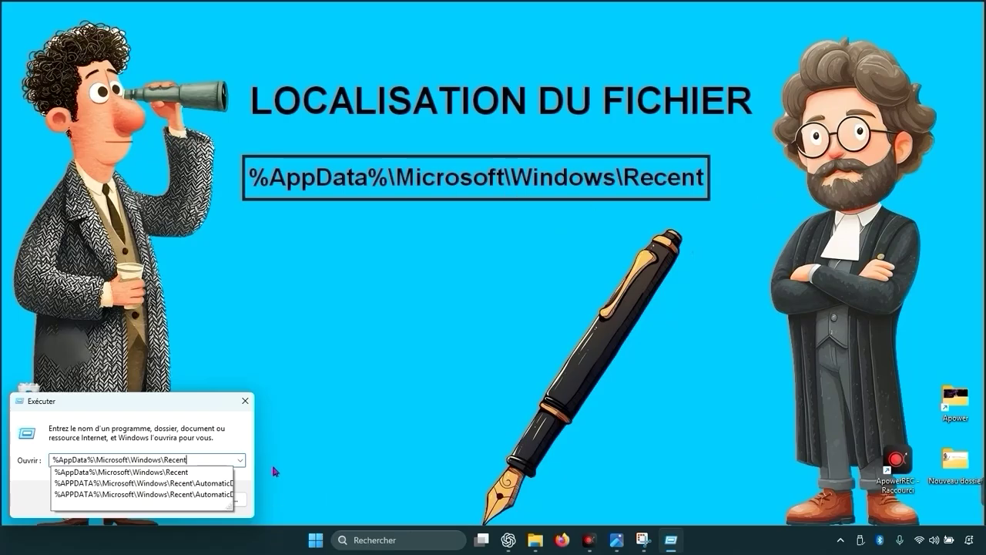
key("Return")
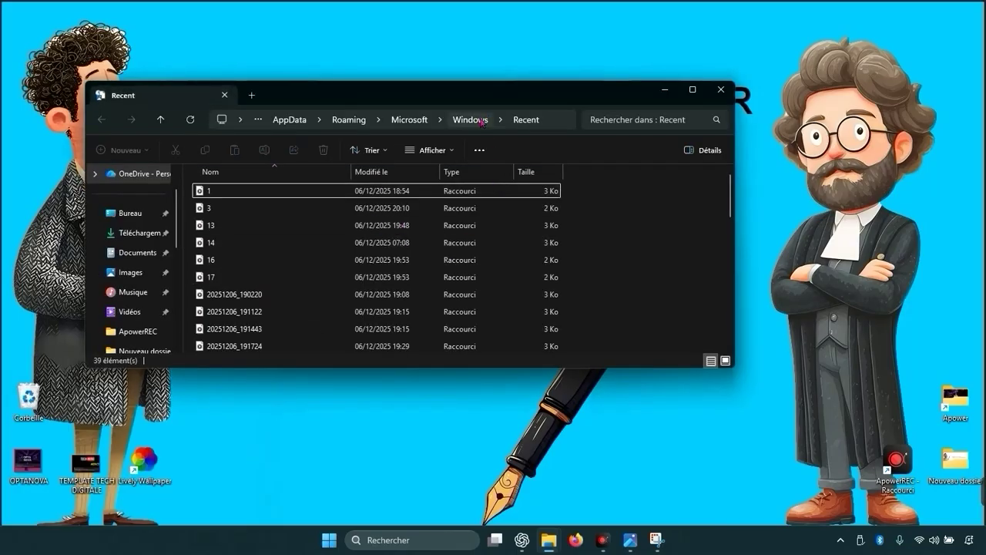
Step: Maximize the Recent folder window and examine its list of shortcuts to recently used files and folders
scroll(415, 217, "down", 1)
scroll(414, 217, "down", 8)
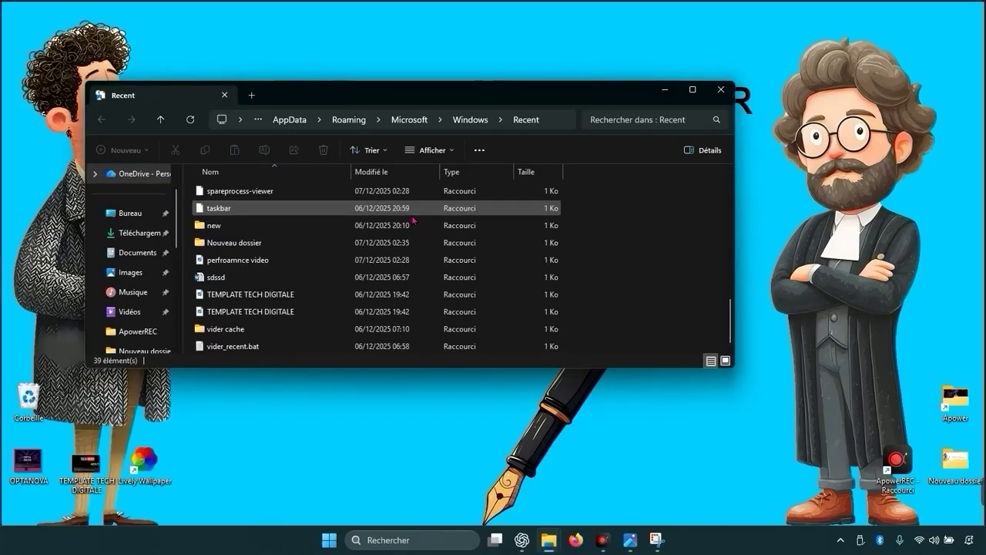
scroll(411, 221, "up", 10)
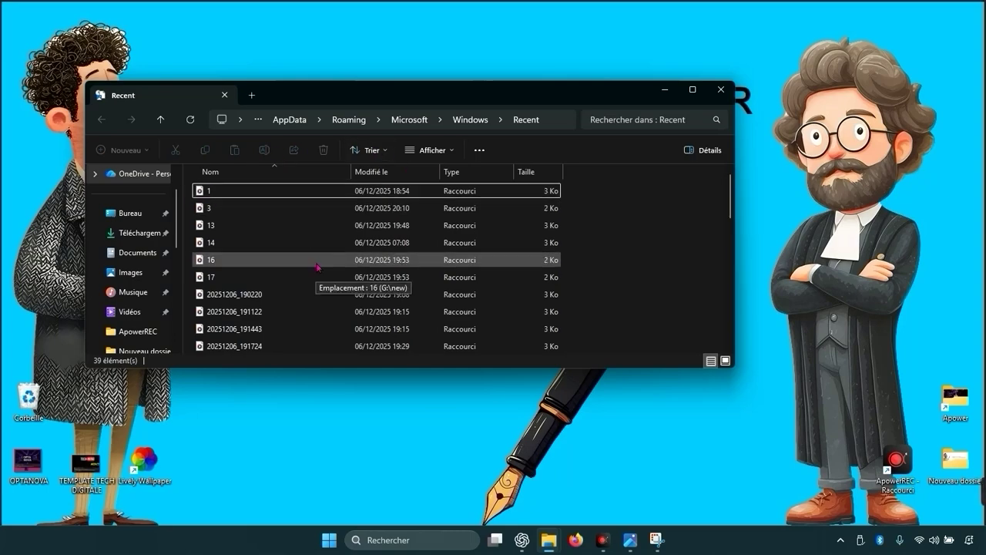
key("super+Up")
scroll(378, 312, "down", 5)
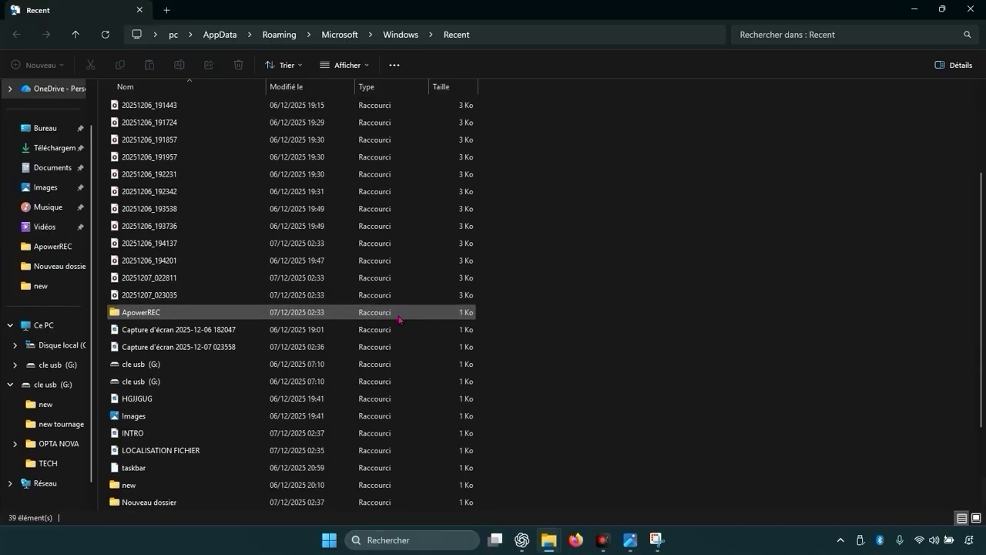
scroll(396, 348, "up", 2)
scroll(396, 349, "down", 2)
scroll(396, 349, "up", 4)
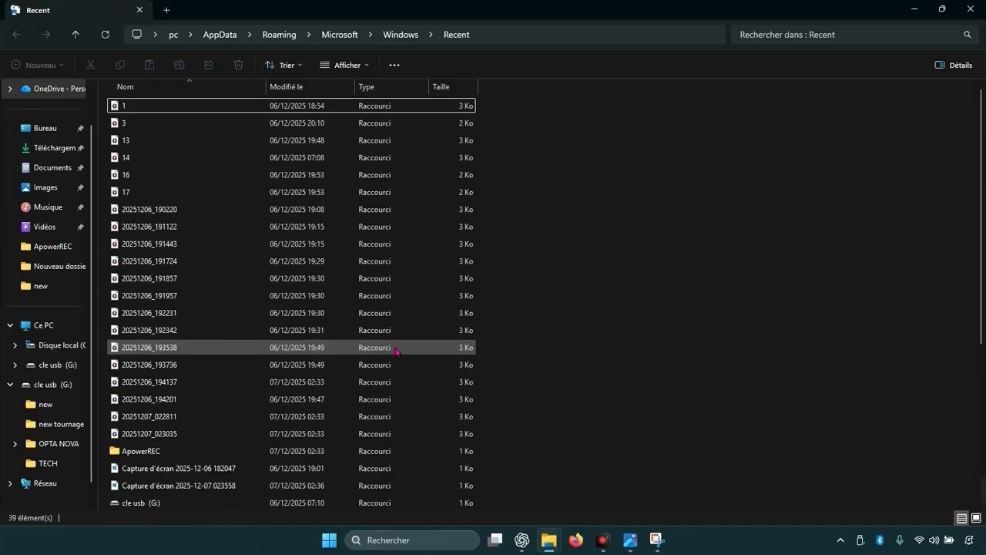
scroll(392, 355, "down", 5)
scroll(389, 368, "up", 5)
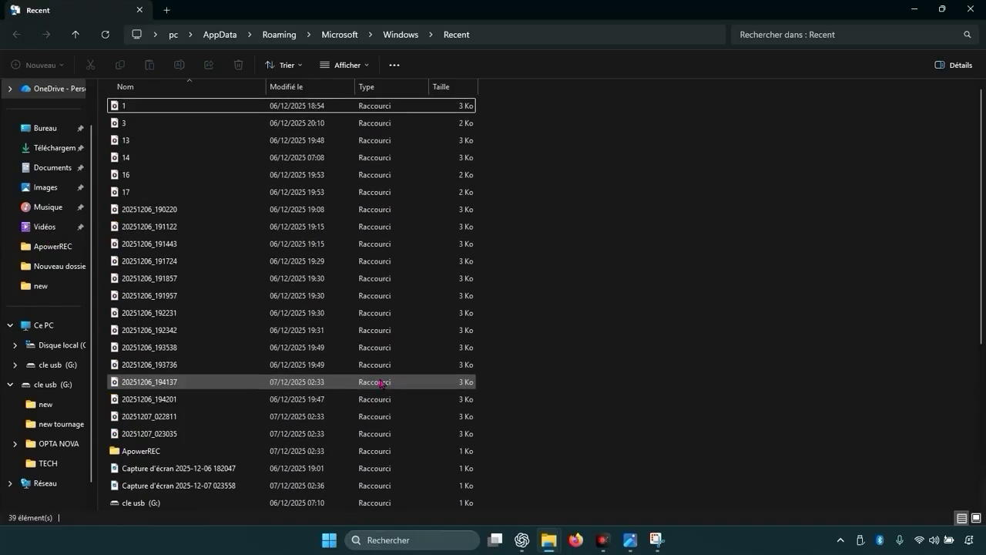
left_click(822, 80)
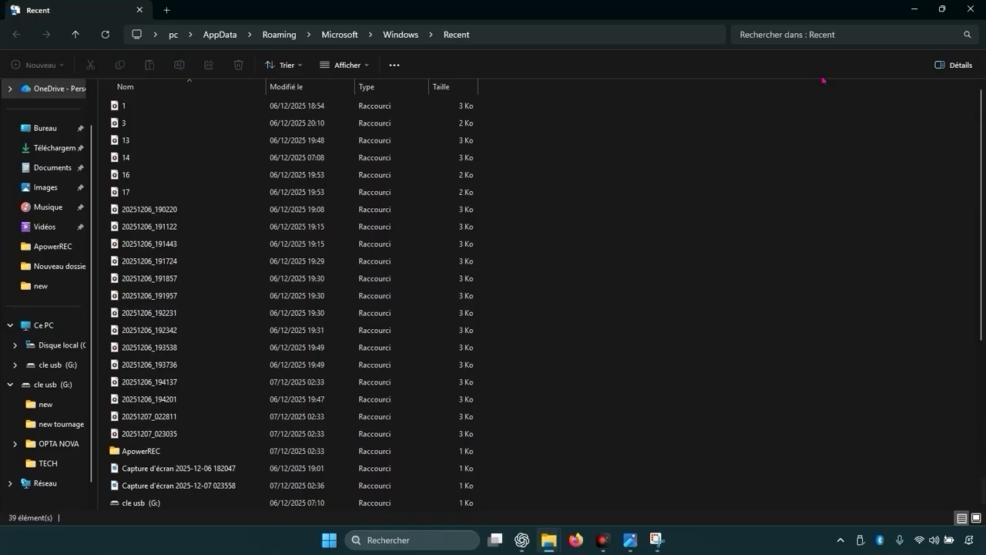
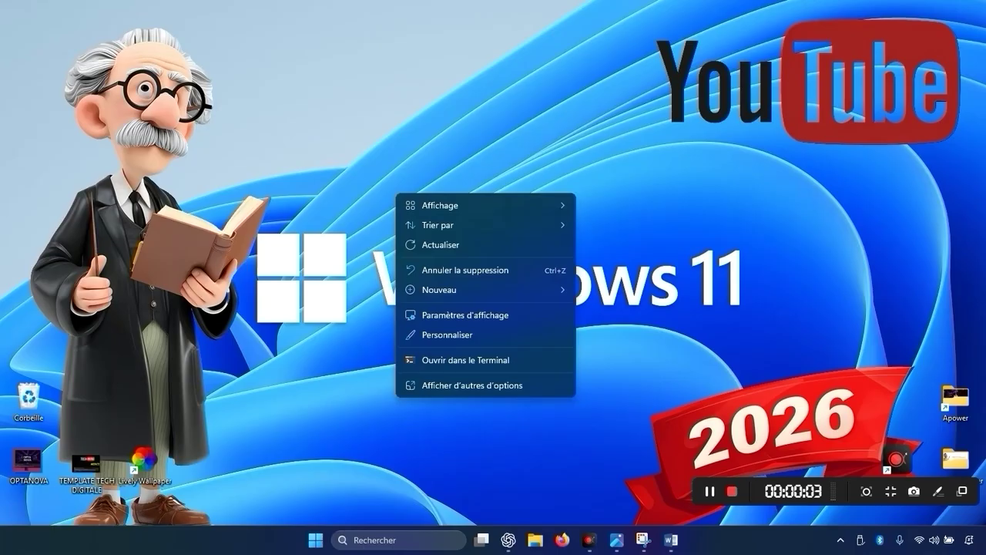
Step: Create a new text document on the desktop and name it nettoyage_historique_total.bat
mouse_move(462, 290)
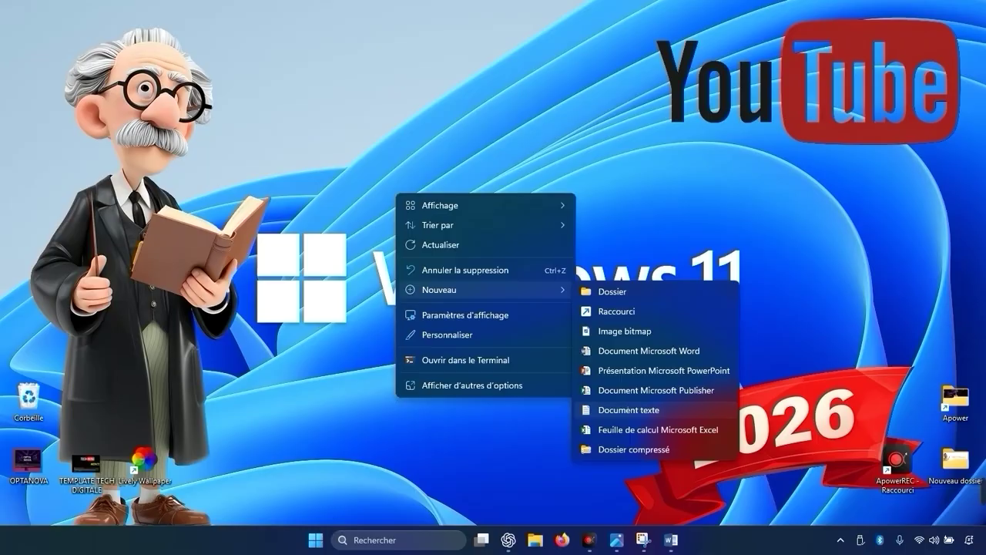
left_click(628, 409)
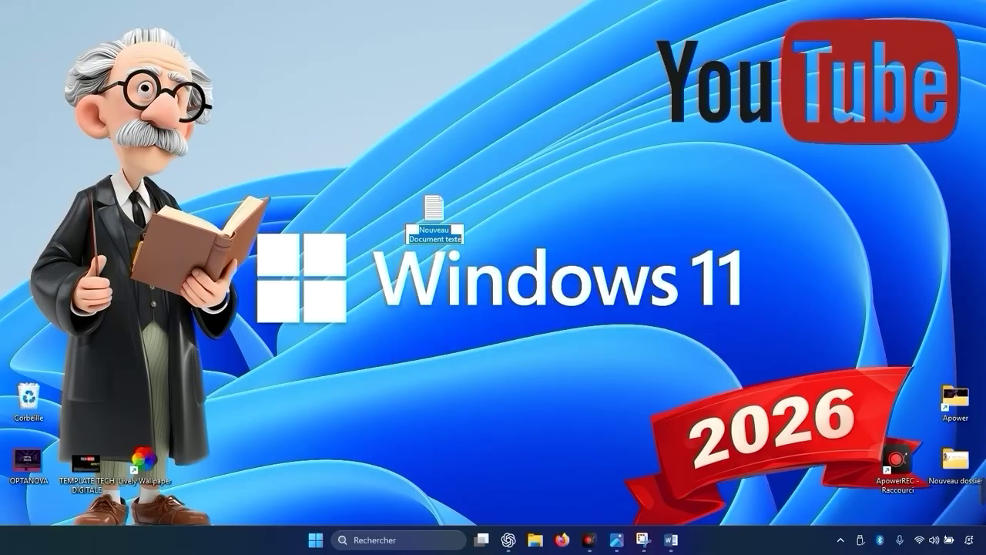
type("netto")
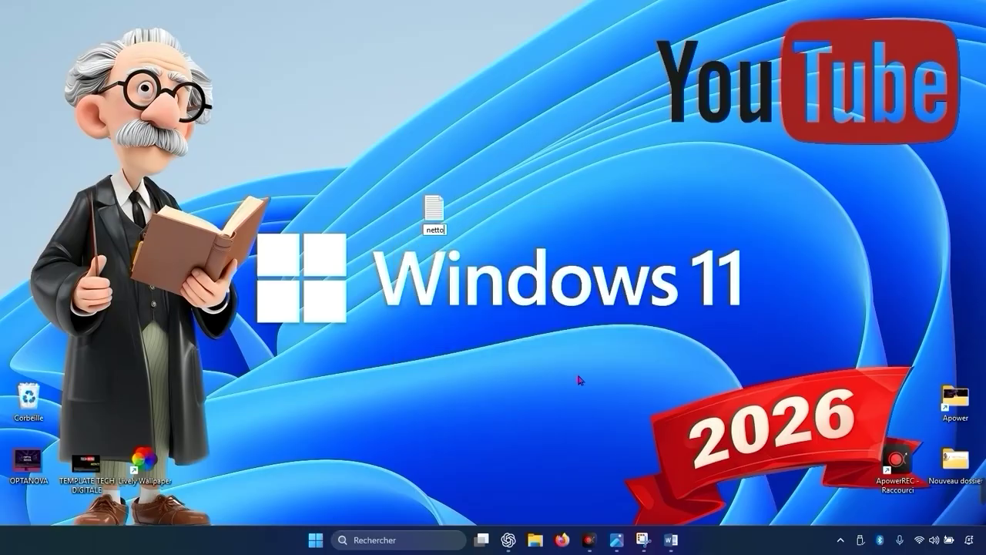
type("yage_historique")
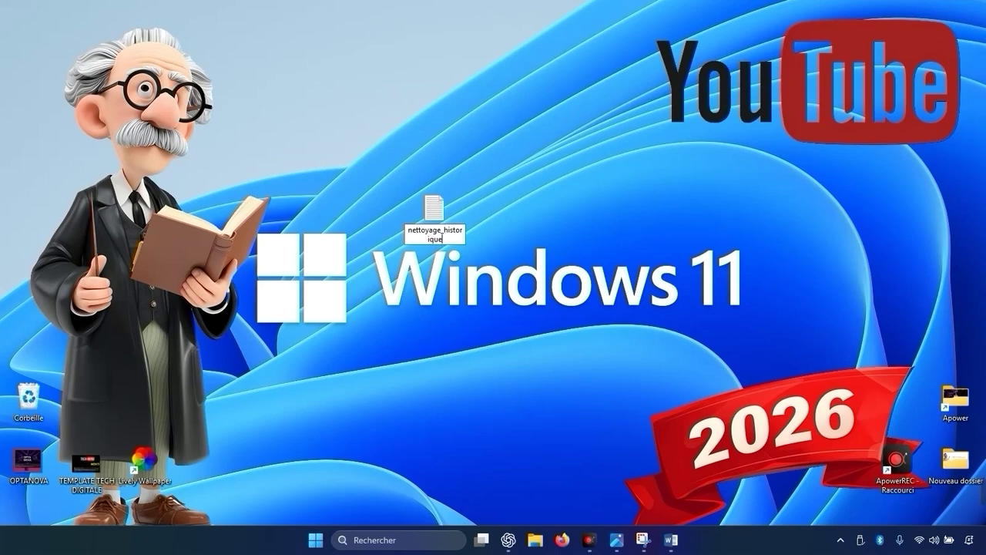
type("_total.bat")
key("Return")
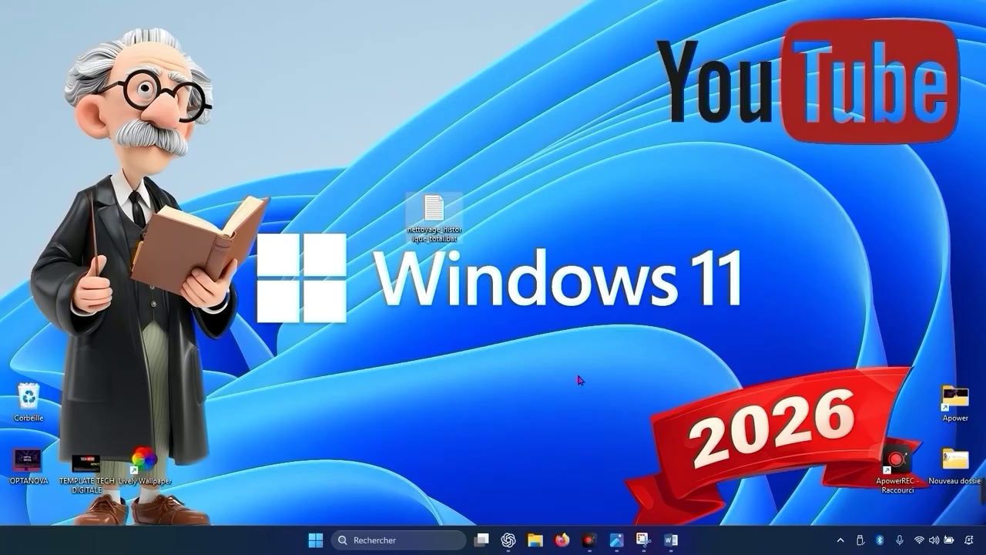
Step: Fill the new file with a batch script setting d1–d3 to the Recent, AutomaticDestinations and CustomDestinations folders and force-deleting their files quietly, without an exit line
double_click(452, 224)
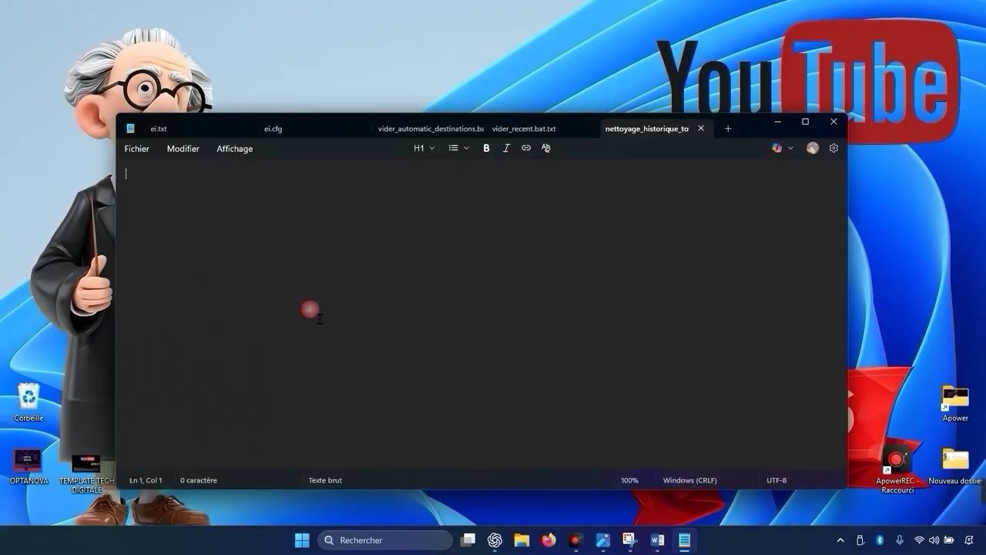
type("@echo off set d1=%AppData%\\Microsoft\\Windows\\Recent set d2=%AppData%\\Microsoft\\Windows\\Recent\\AutomaticDestinations set d3=%AppData%\\Microsoft\\Windows\\Recent\\CustomDestinations  del \"%d1%\\*.*\" /F /Q 2>nul del \"%d2%\\*.*\" /F /Q 2>nul del \"%d3%\\*.*\" /F /Q 2>nul  exit")
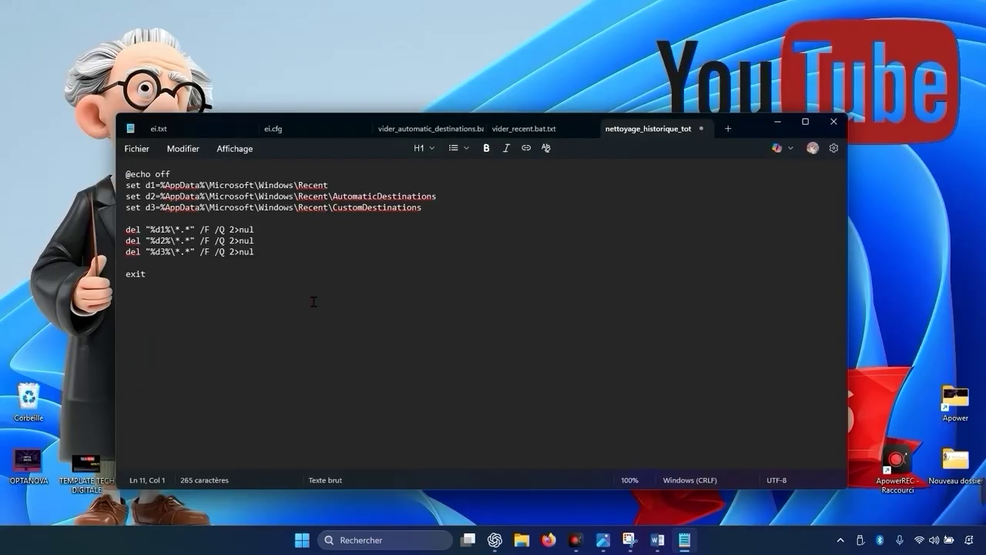
key("BackSpace")
key("BackSpace")
key("BackSpace")
key("BackSpace")
key("BackSpace")
key("BackSpace")
key("BackSpace")
Step: Save the batch script under its existing name and close the text editor
left_click(141, 149)
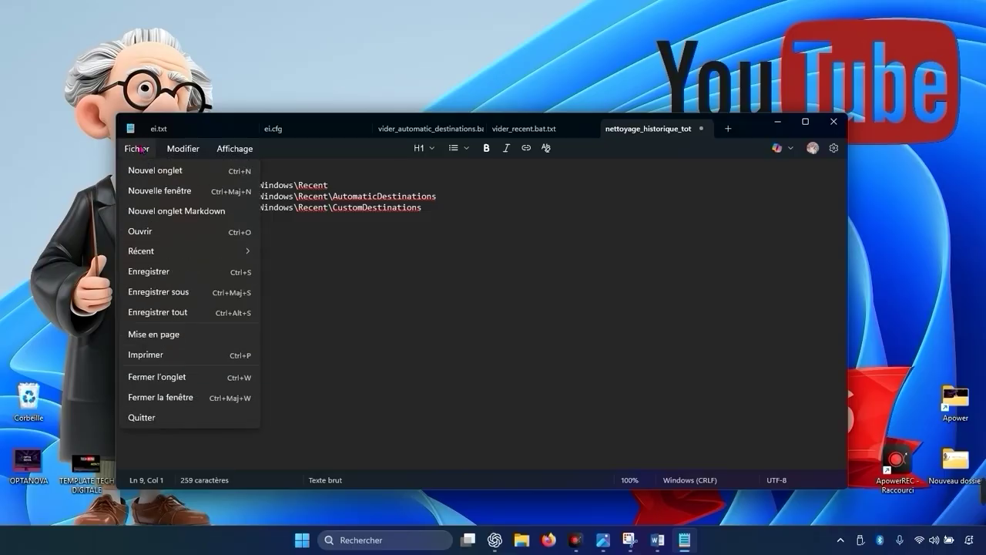
left_click(158, 276)
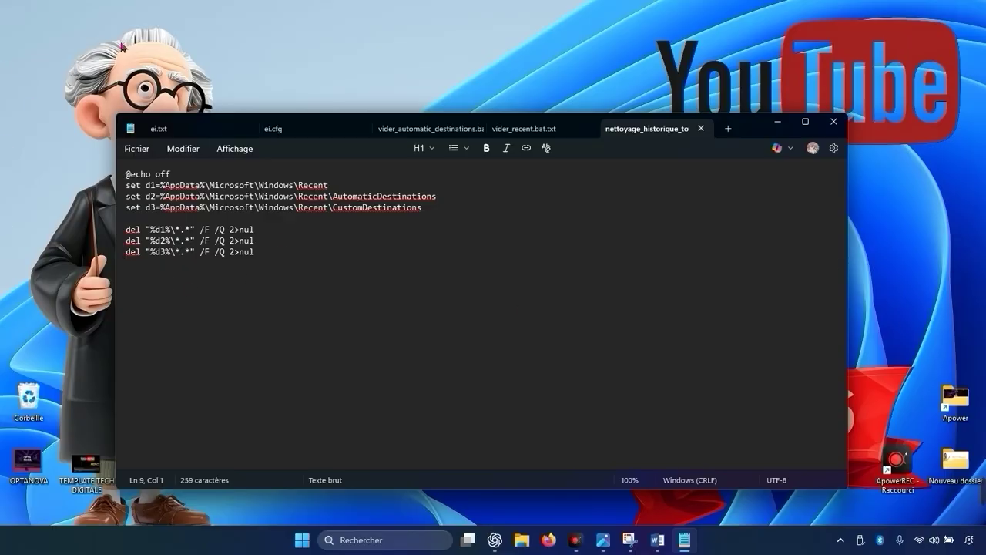
left_click(833, 121)
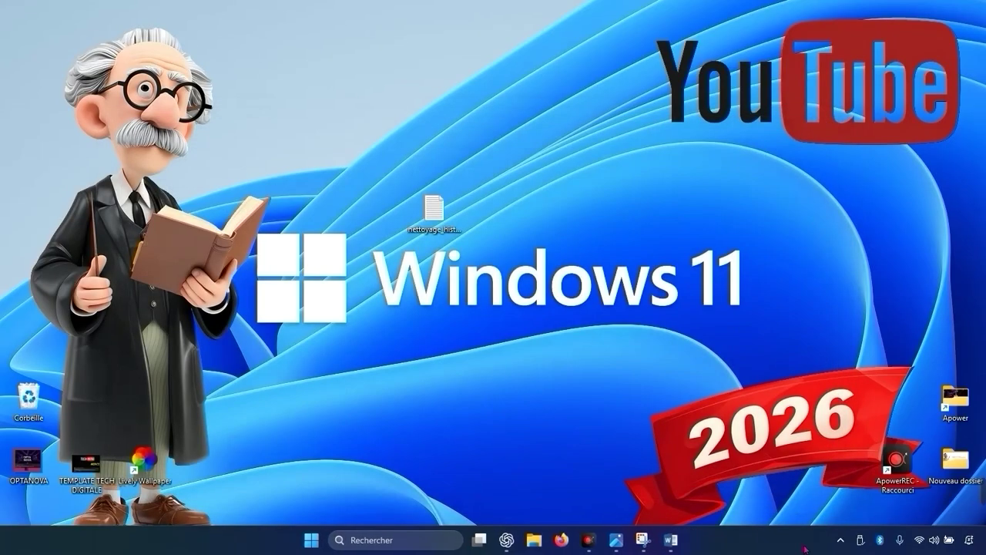
right_click(450, 225)
left_click(439, 224)
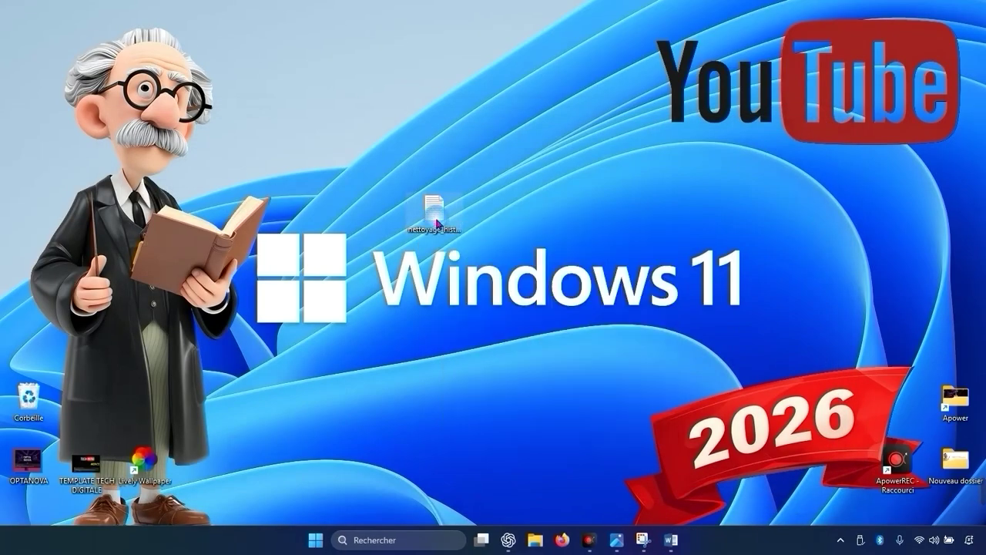
right_click(436, 223)
left_click(549, 244)
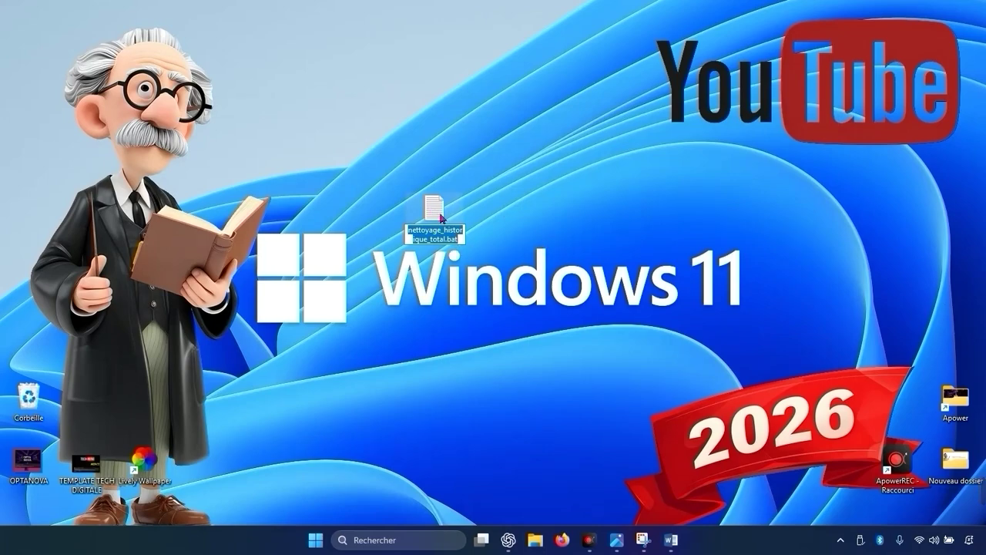
left_click(492, 345)
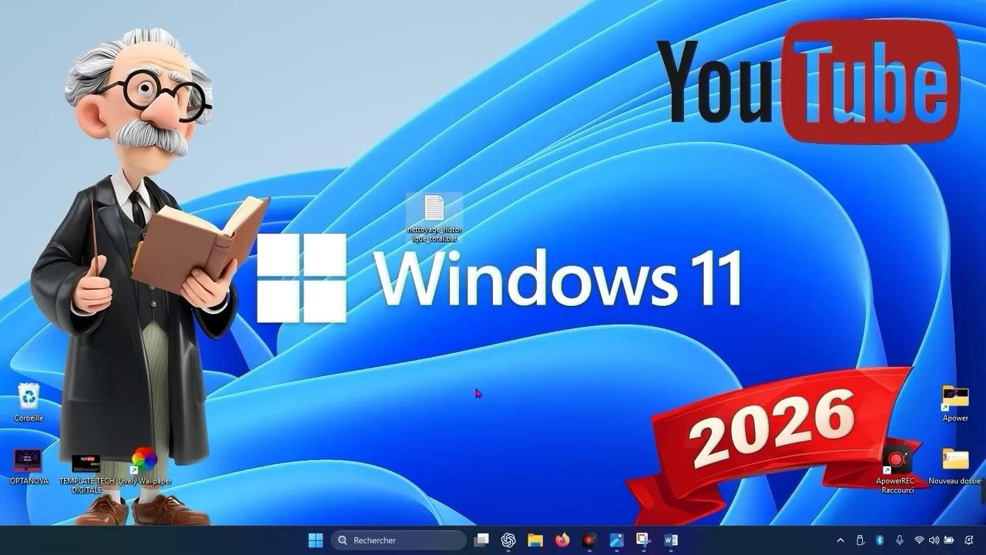
Step: Turn on the display of file name extensions in File Explorer, then close its window
left_click(534, 540)
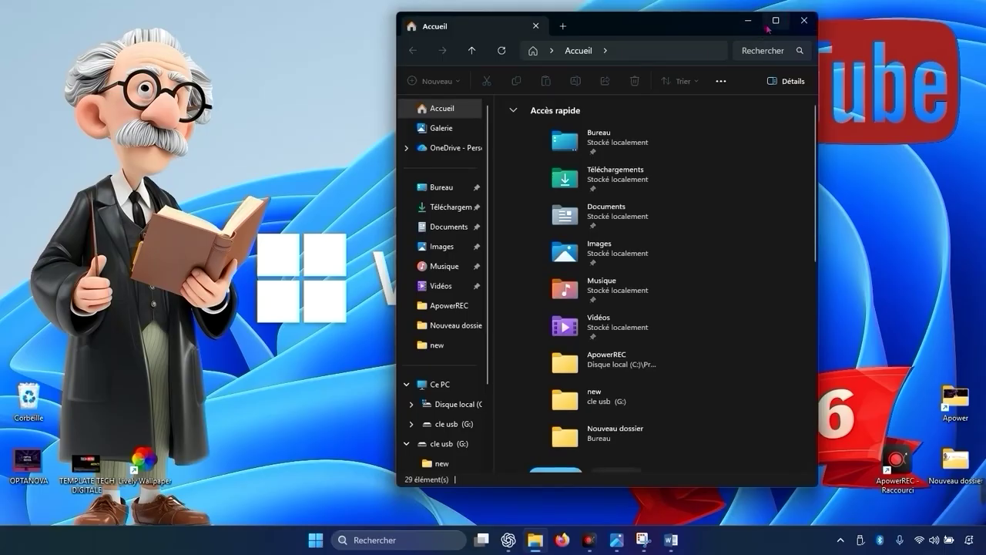
double_click(763, 25)
left_click(73, 212)
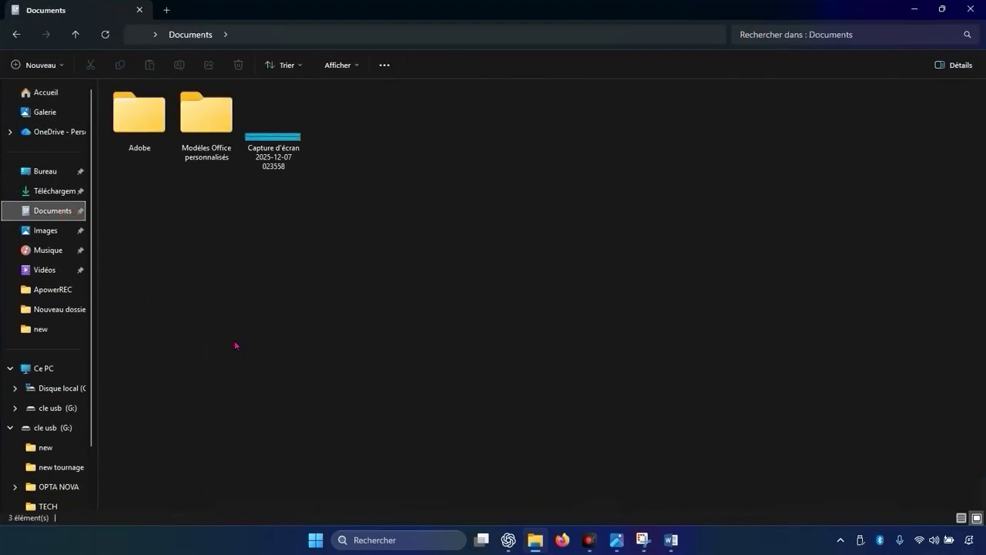
left_click(350, 66)
mouse_move(360, 297)
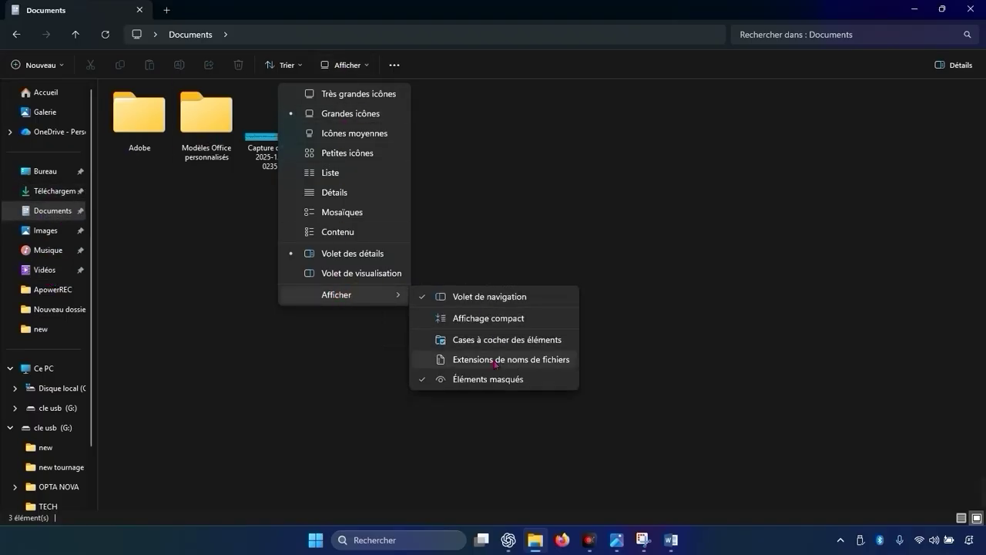
left_click(495, 362)
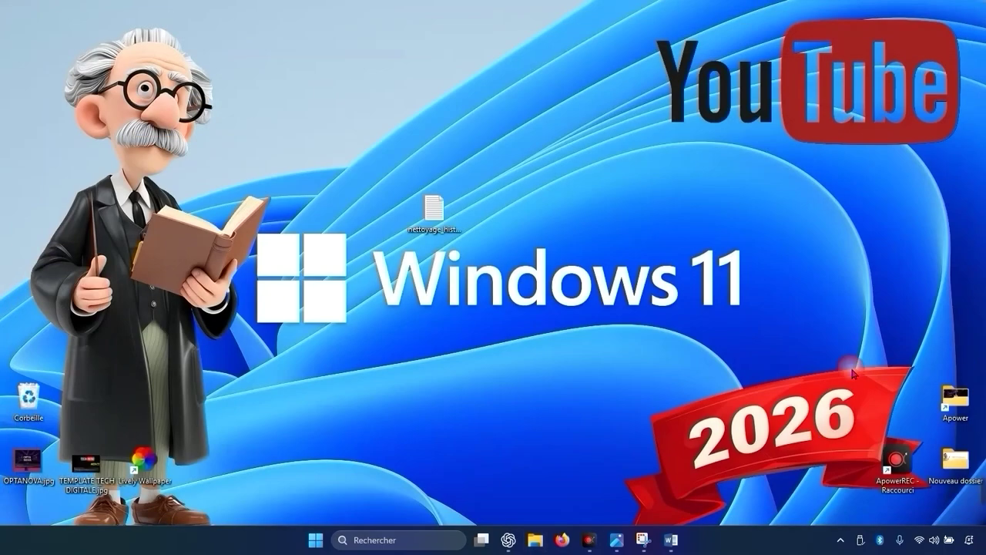
left_click(970, 8)
Step: Rename the desktop script to nettoyage_historique_total.bat without the .txt extension, accept the extension change, and move its icon just above the wallpaper's "11"
right_click(432, 232)
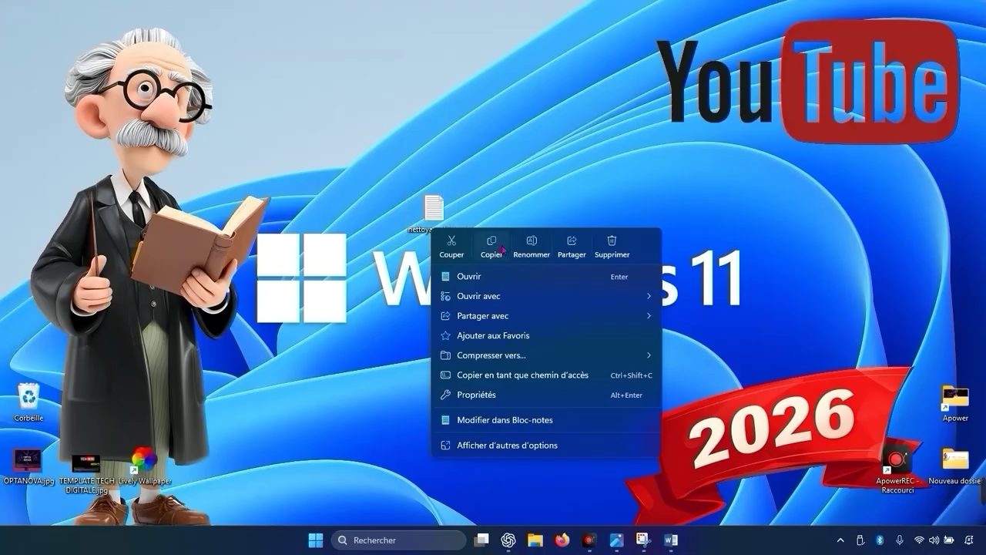
left_click(539, 252)
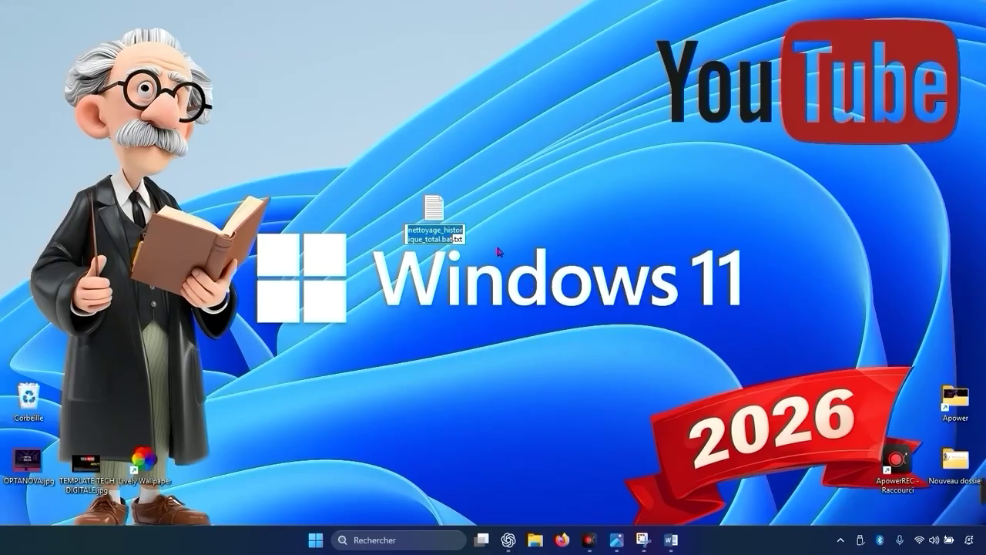
left_click(474, 248)
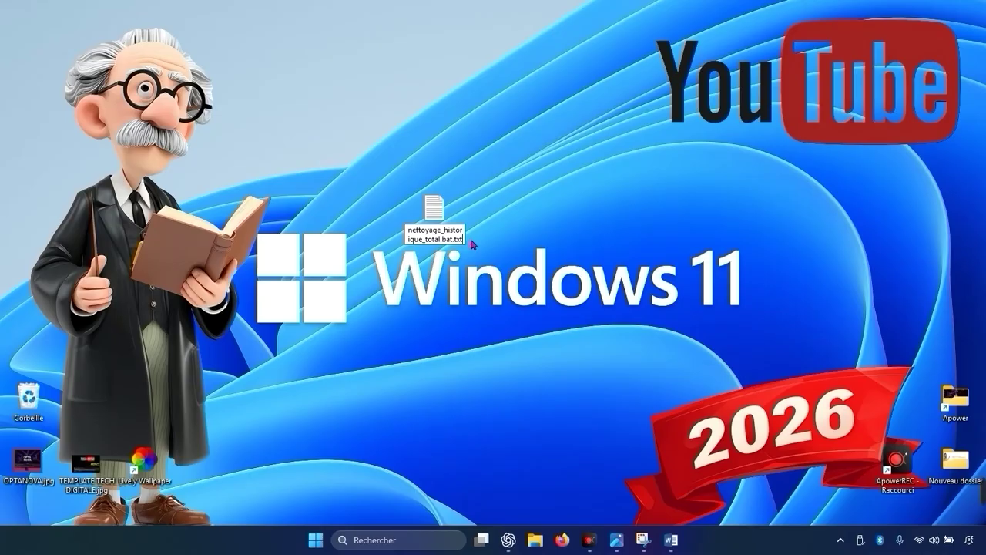
key("BackSpace")
key("BackSpace")
key("BackSpace")
key("BackSpace")
key("Return")
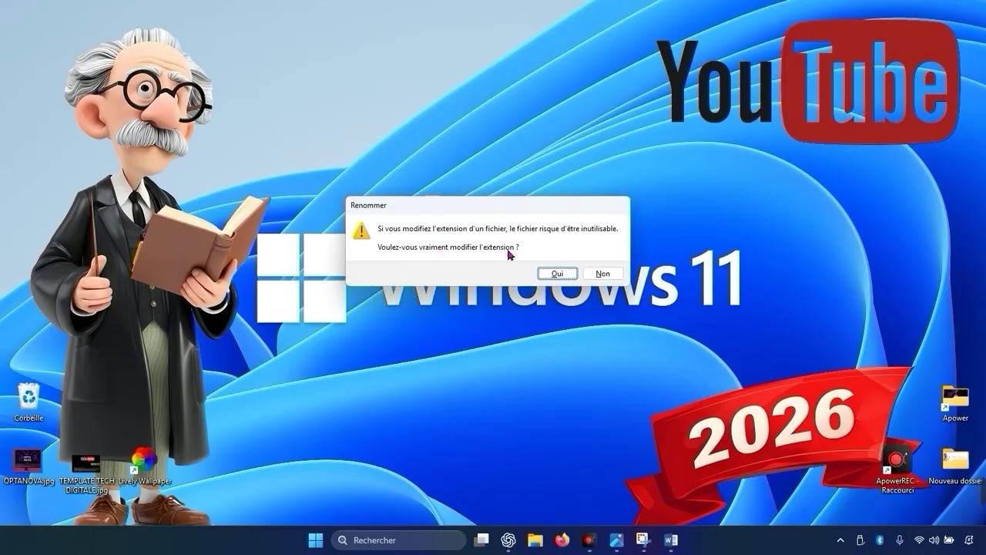
left_click(556, 272)
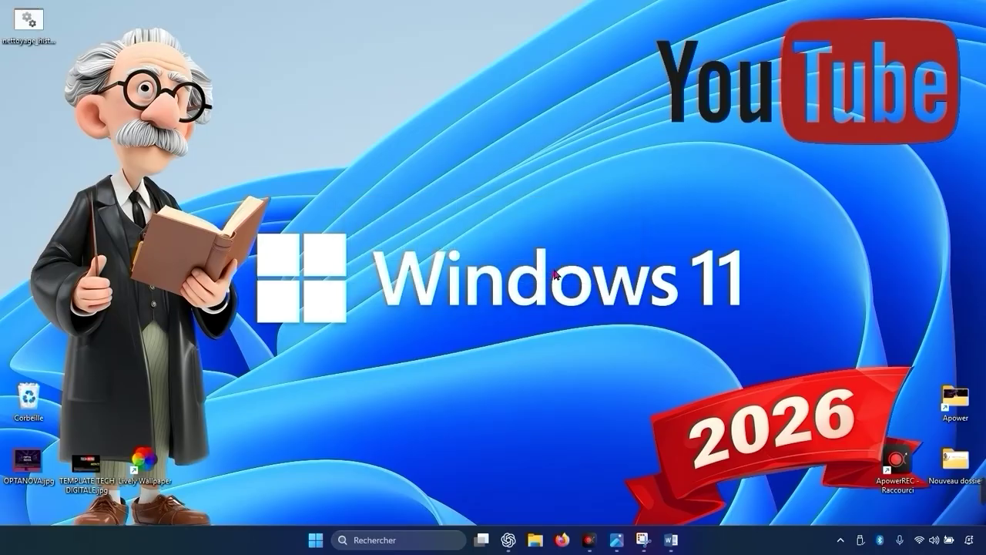
left_click_drag(23, 21, 684, 198)
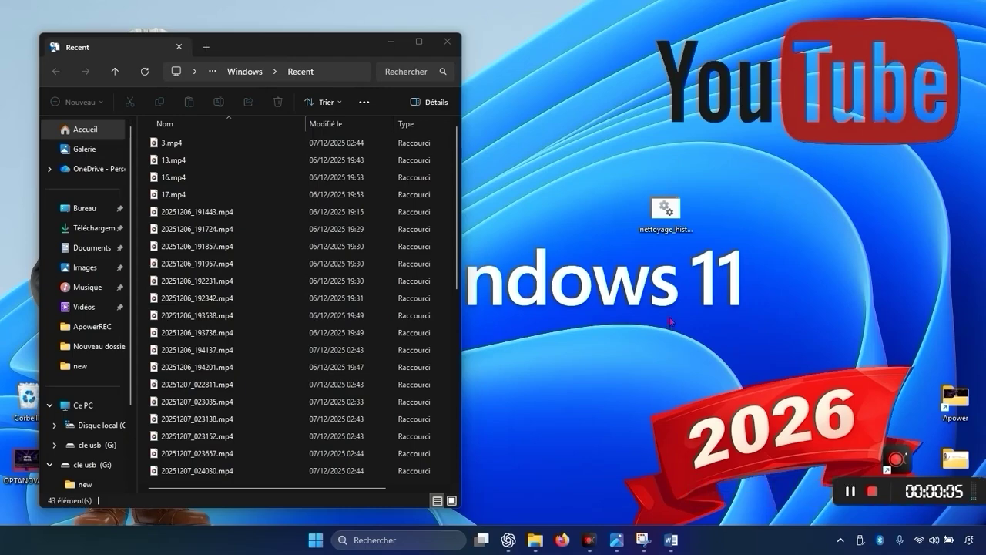
Step: Run nettoyage_historique_total.bat from the desktop, close the Recent folder window, and move the script's icon beside the red 2026 banner
double_click(667, 221)
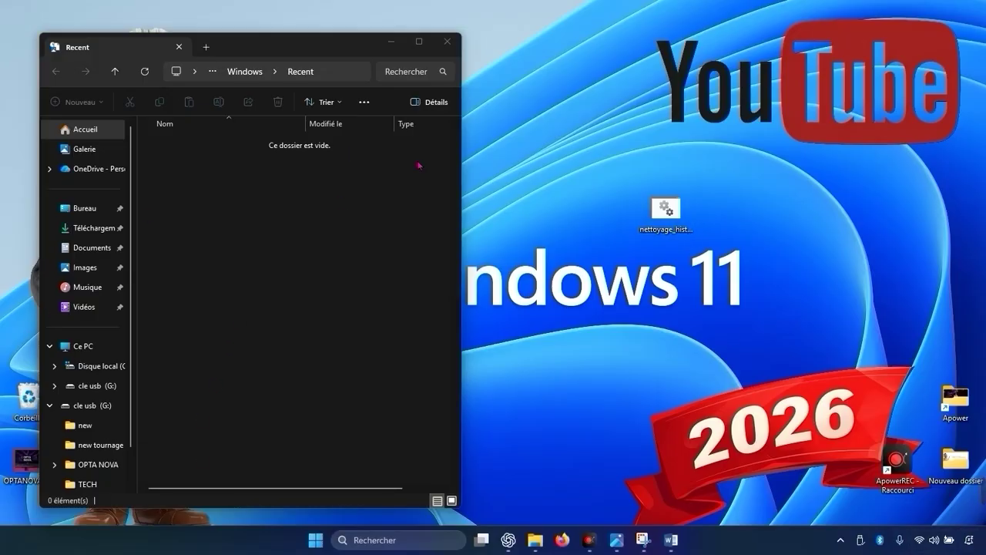
left_click(446, 42)
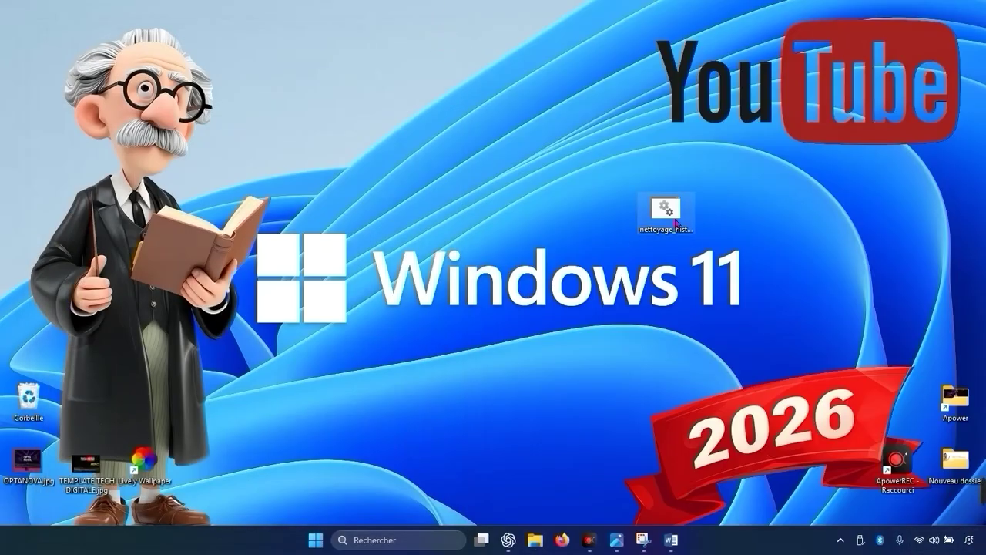
left_click_drag(665, 208, 609, 430)
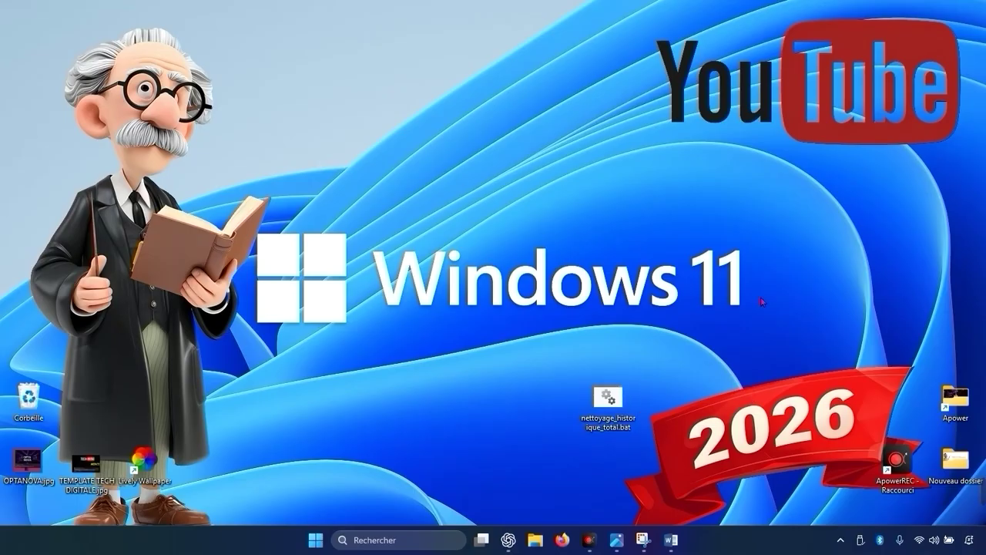
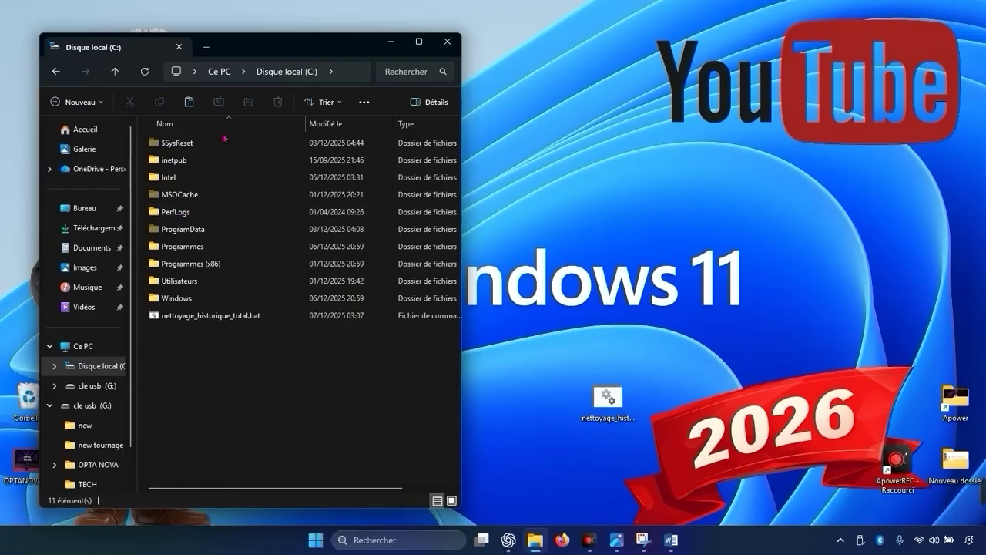
Step: Delete the existing nettoyage_historique_total.bat from the root of drive C:, granting administrator permission
right_click(254, 416)
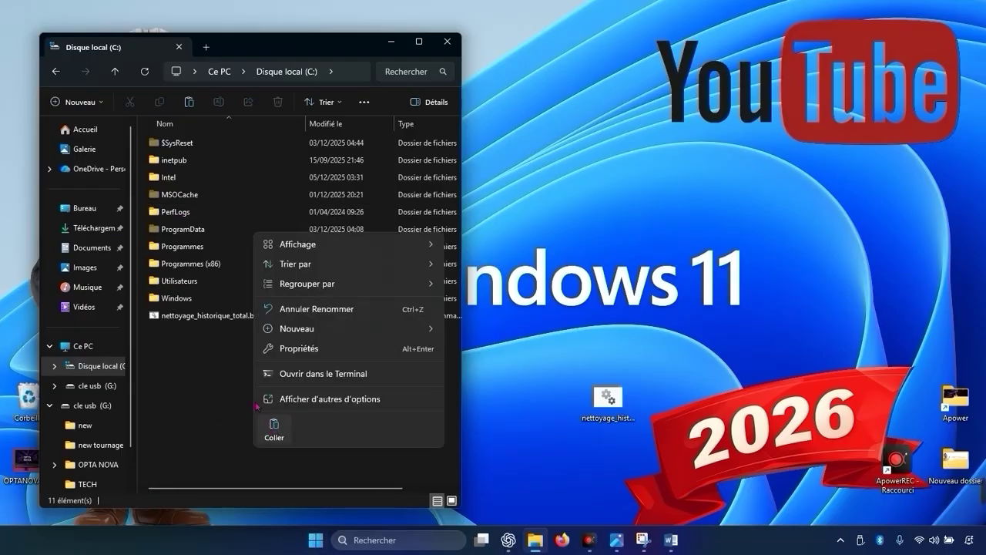
left_click(216, 315)
right_click(216, 316)
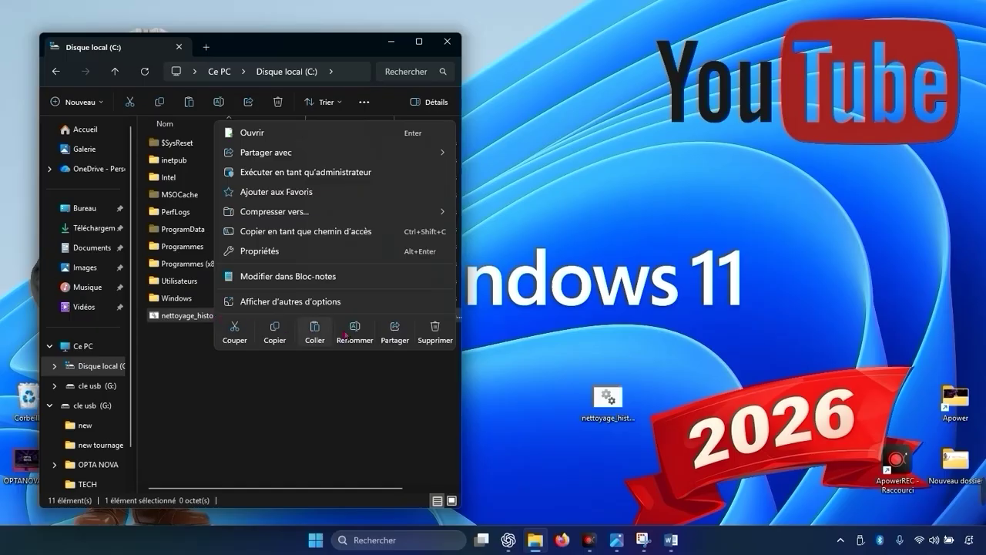
left_click(435, 331)
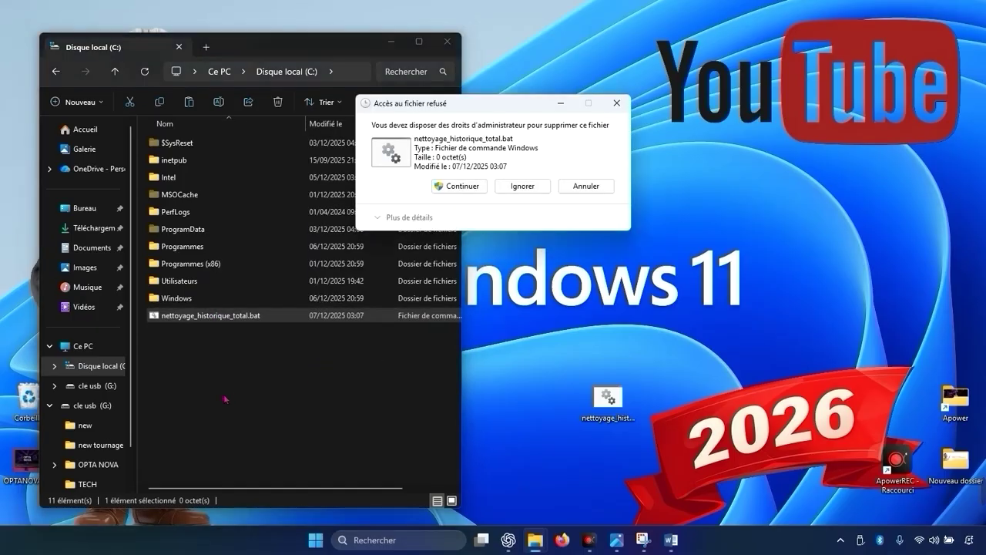
left_click(462, 186)
Step: Paste the copied batch script into the root of drive C: with administrator permission and close the folder window
right_click(270, 389)
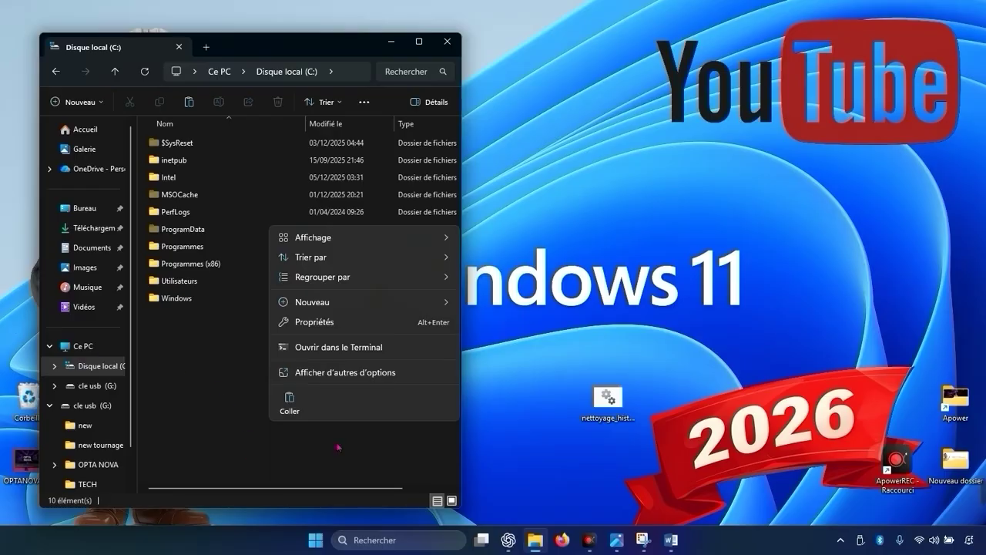
left_click(289, 402)
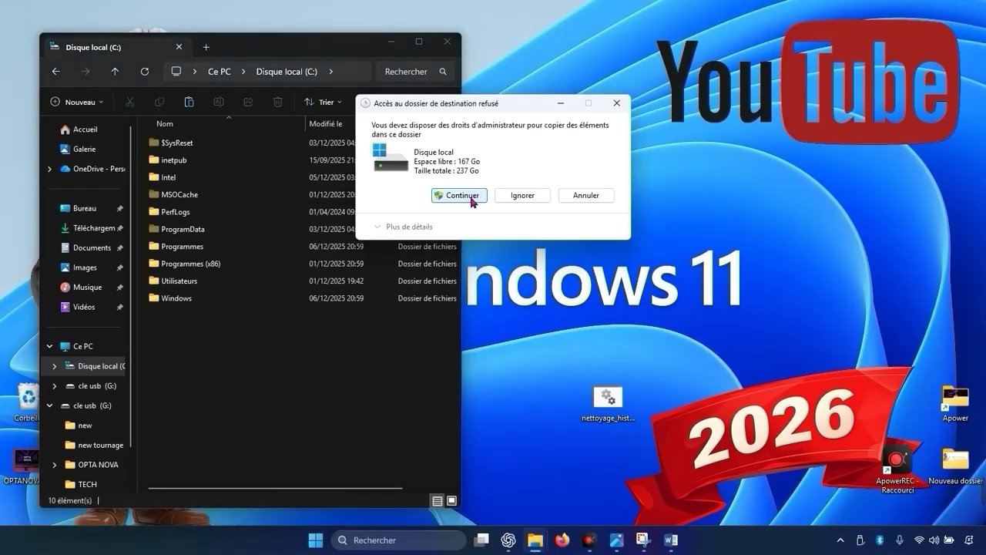
left_click(466, 195)
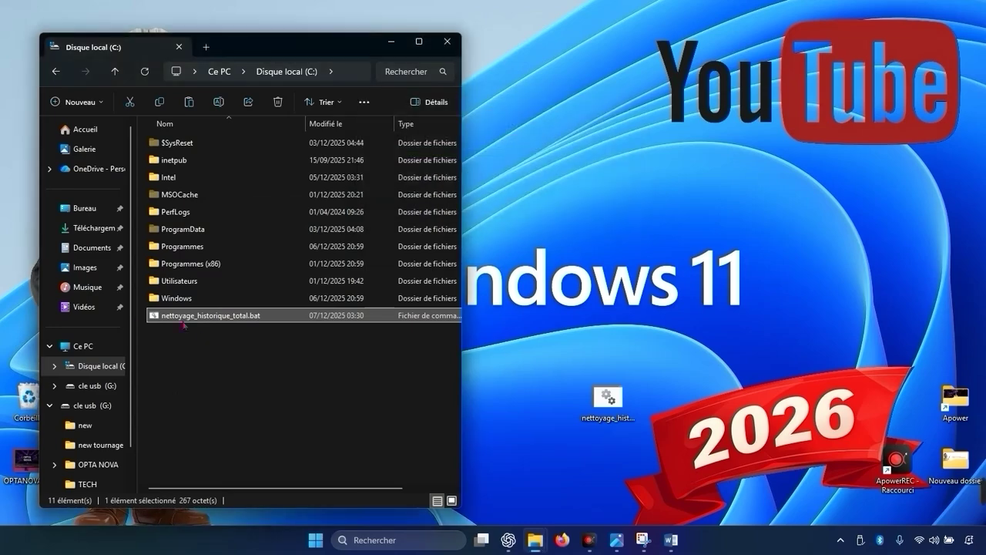
left_click(444, 45)
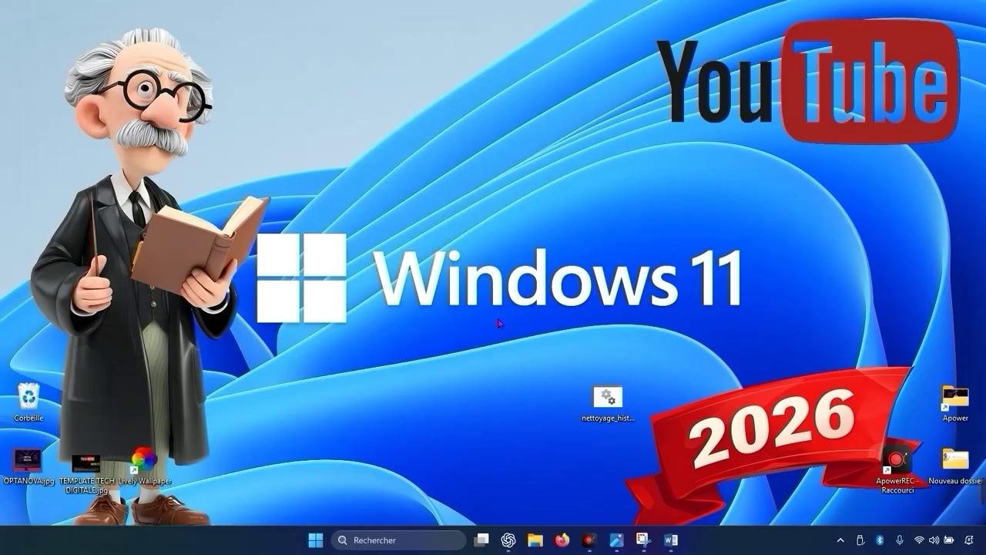
Step: Find the Planificateur de tâches through the Windows search and open it
left_click(419, 542)
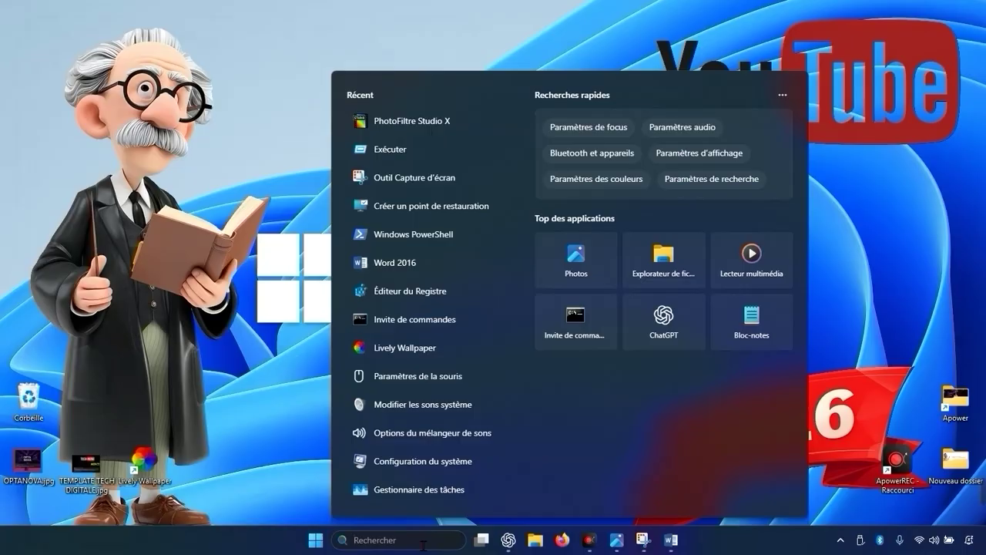
type("planificateur de tâches")
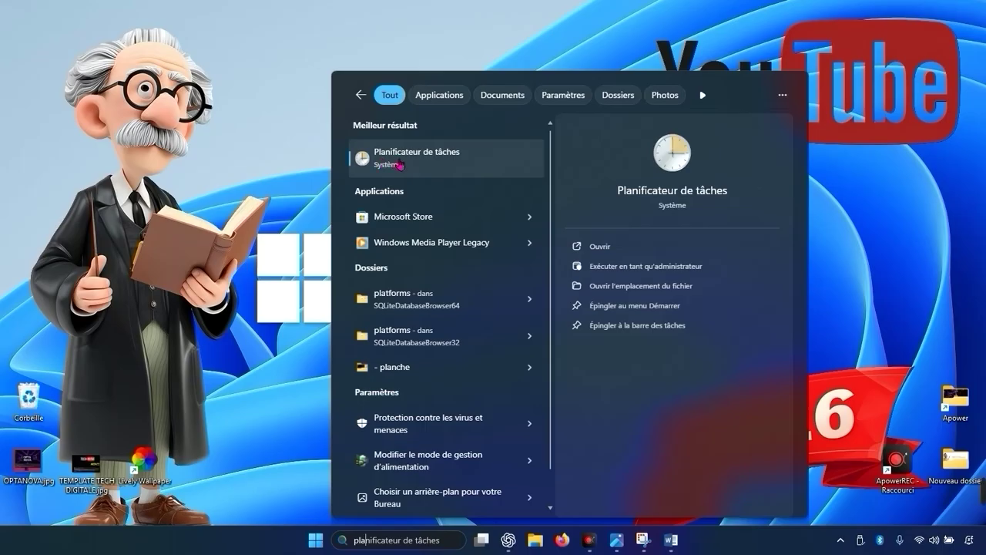
left_click(400, 161)
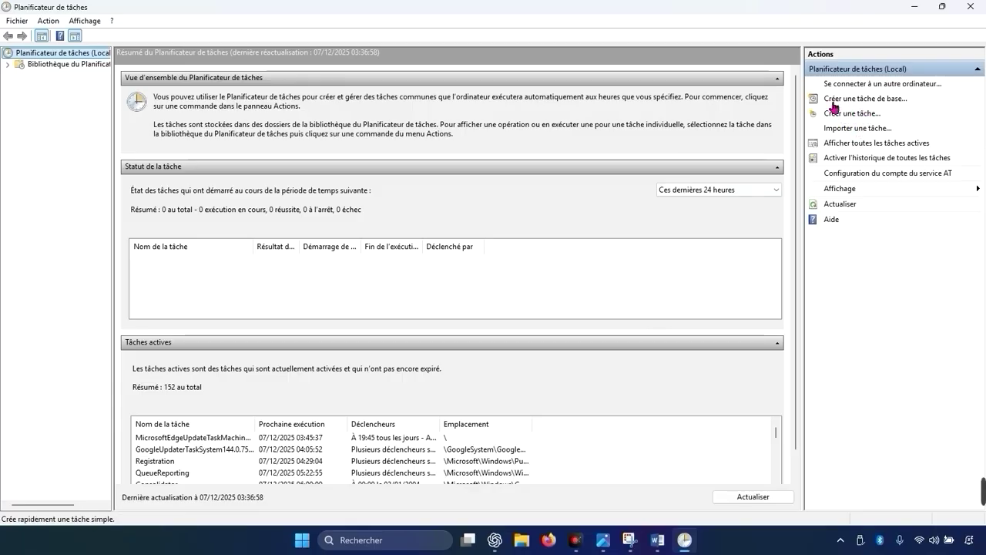
Step: Start a new basic task named "nettoyage historique windows" and continue to its trigger settings
left_click(886, 101)
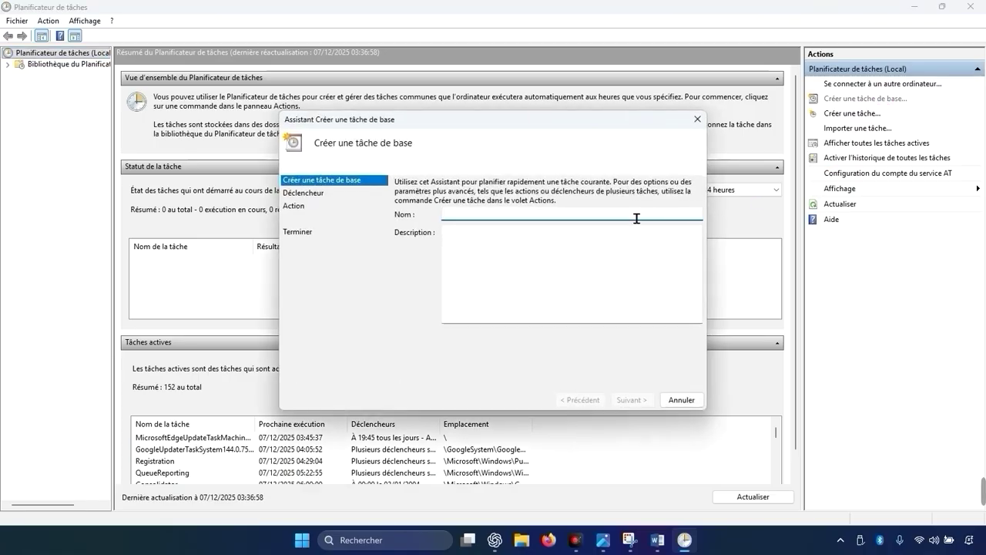
type("n")
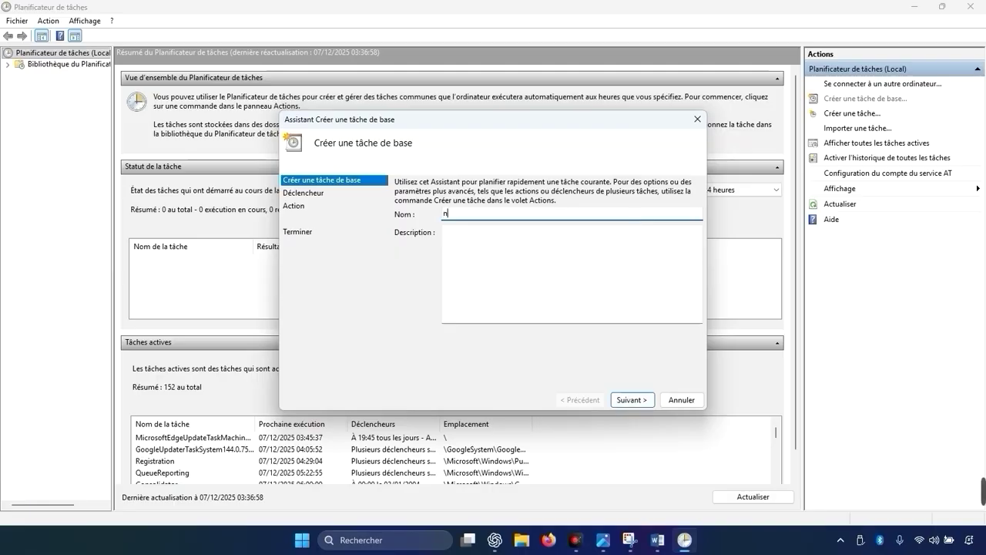
type("ettoyage historique t")
key("BackSpace")
type("windows")
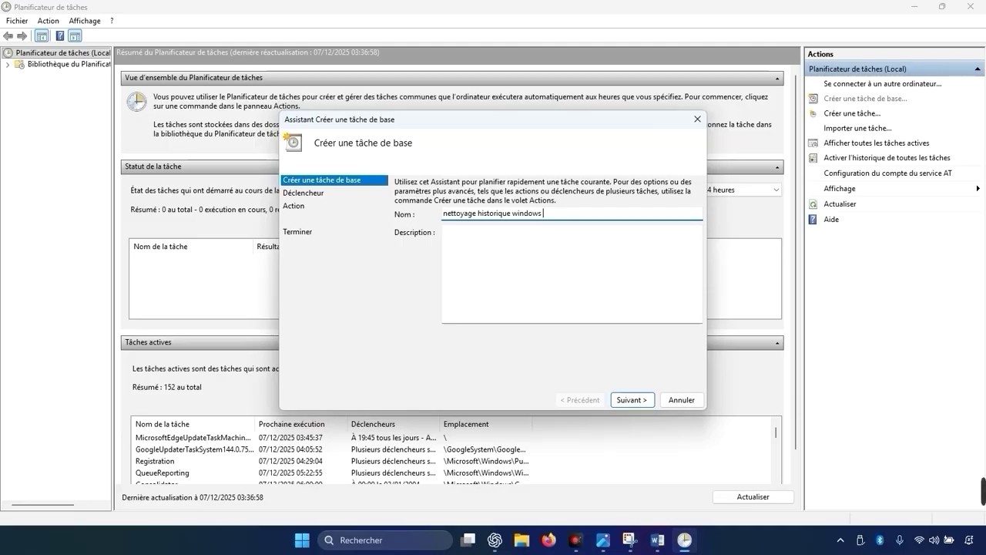
key("Return")
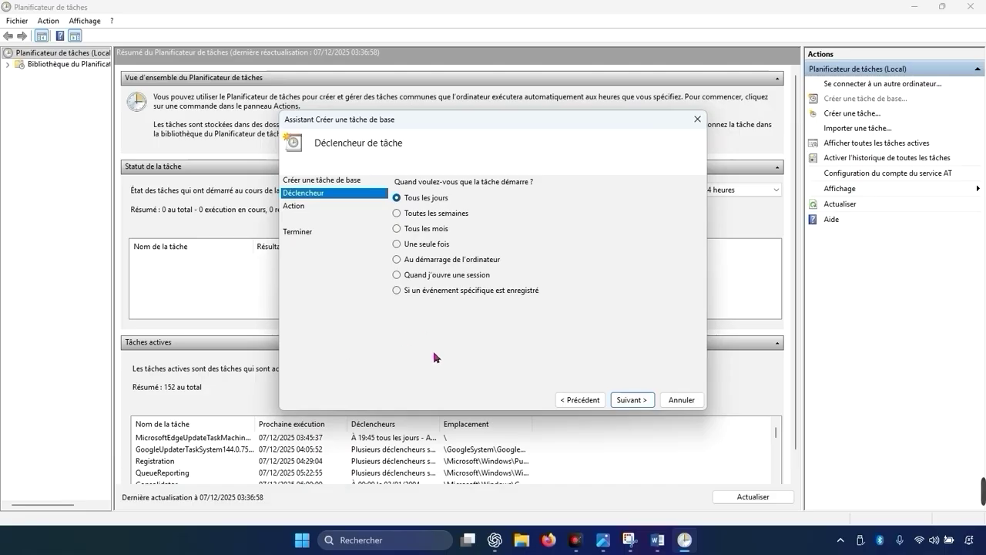
Step: Set the task's trigger to "Quand j'ouvre une session" and keep "Démarrer un programme" as its action
left_click(454, 278)
left_click(641, 402)
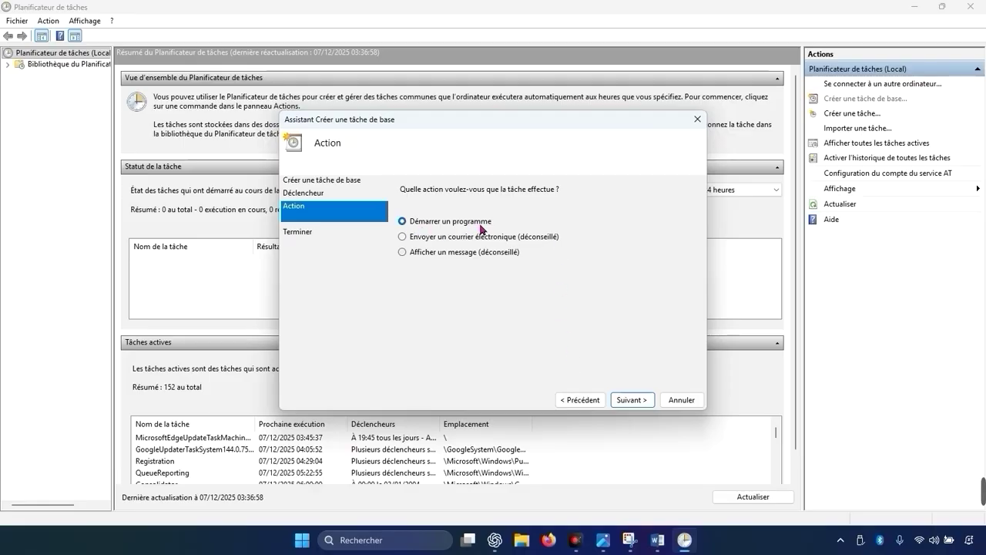
left_click(623, 401)
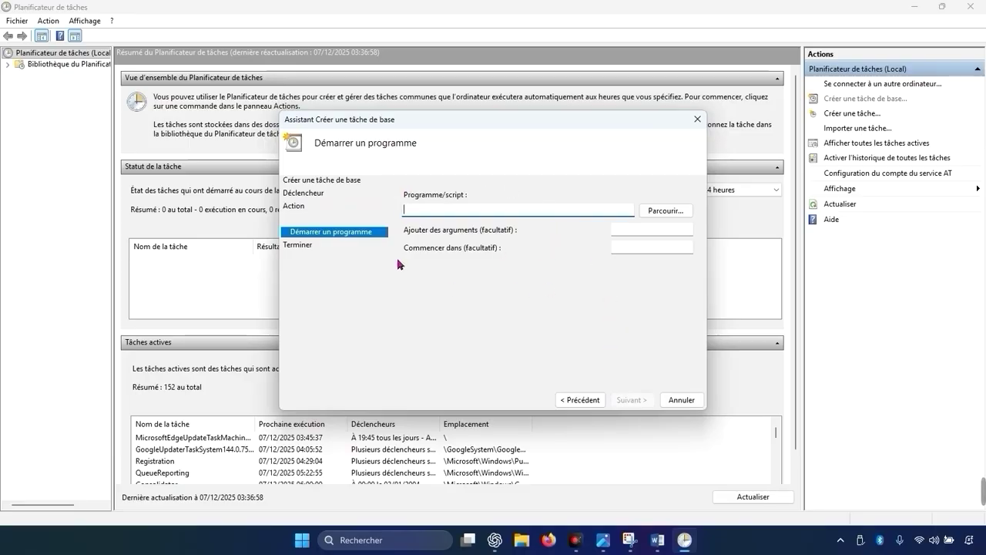
Step: Choose nettoyage_historique_total.bat from the root of drive C: as the program the task starts
left_click(668, 210)
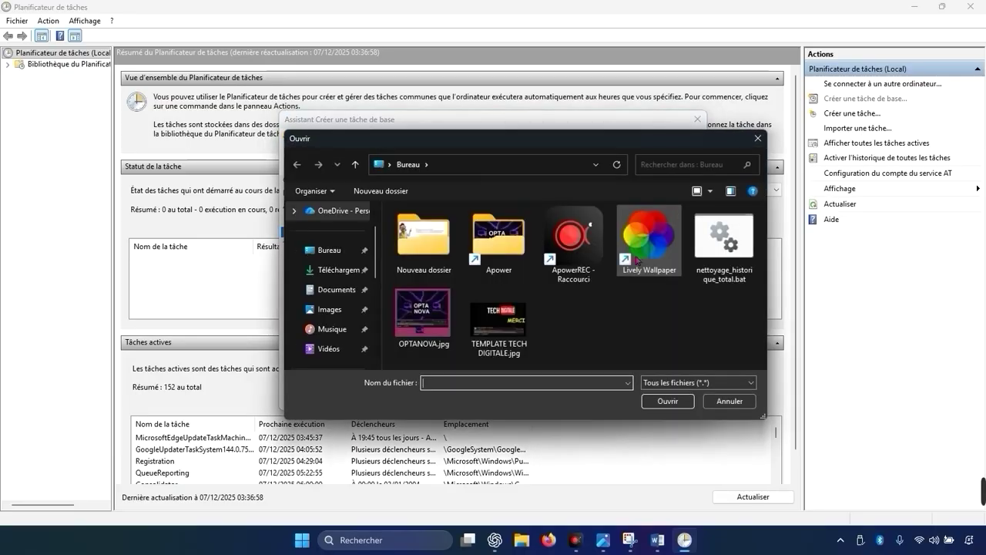
scroll(331, 293, "down", 3)
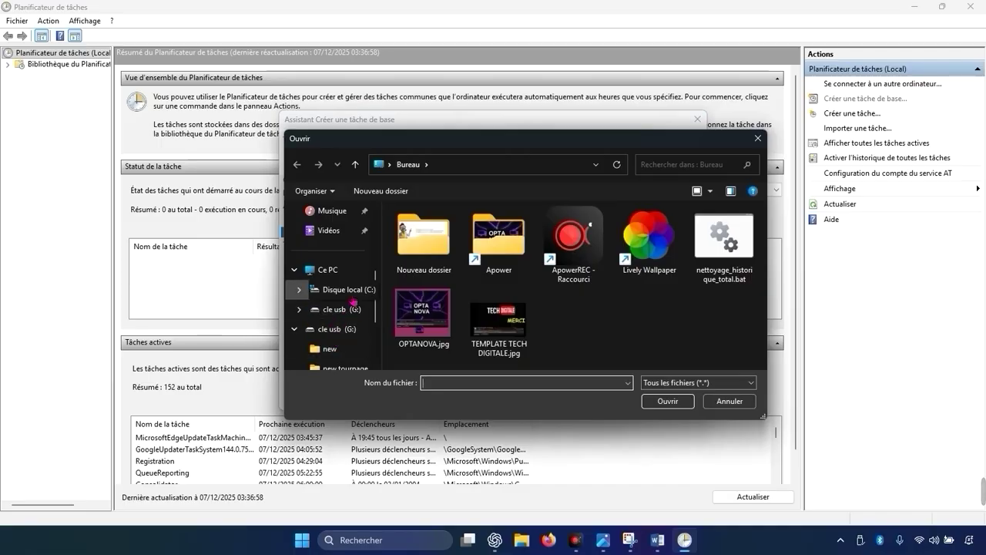
left_click(339, 289)
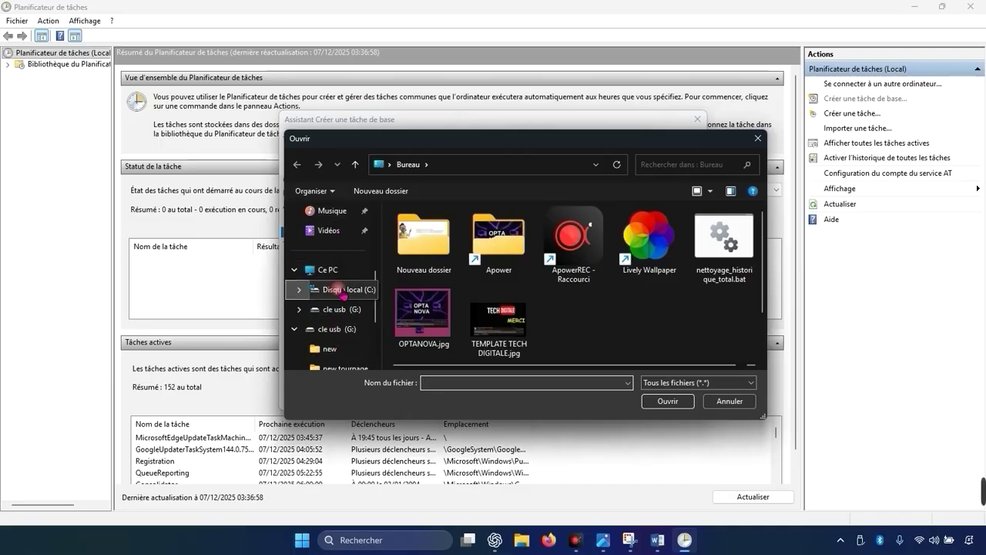
scroll(460, 317, "down", 2)
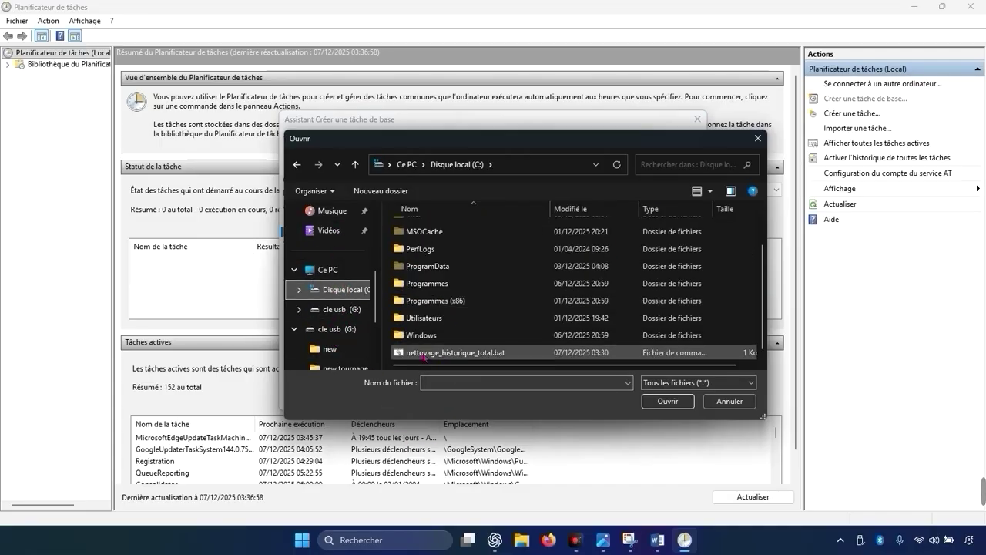
left_click(431, 355)
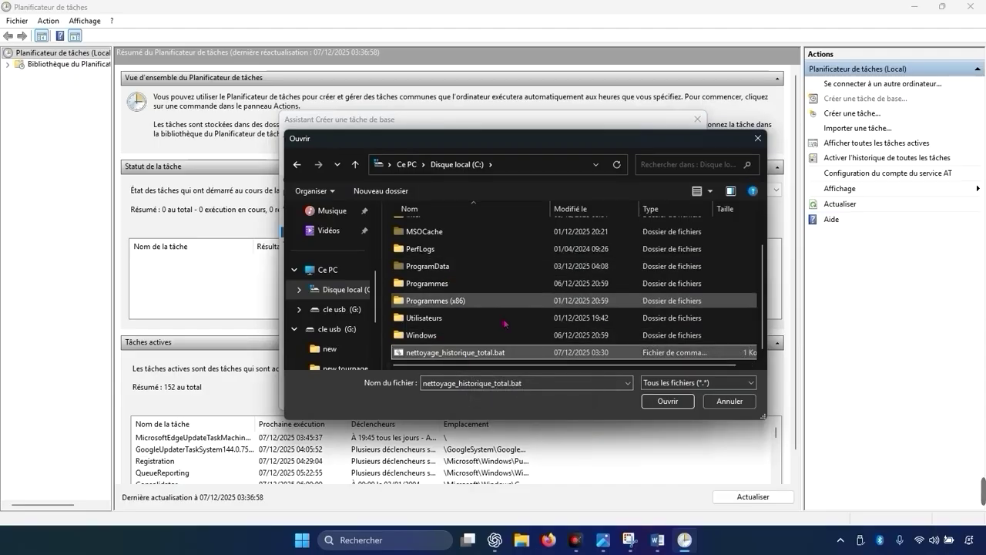
left_click(665, 401)
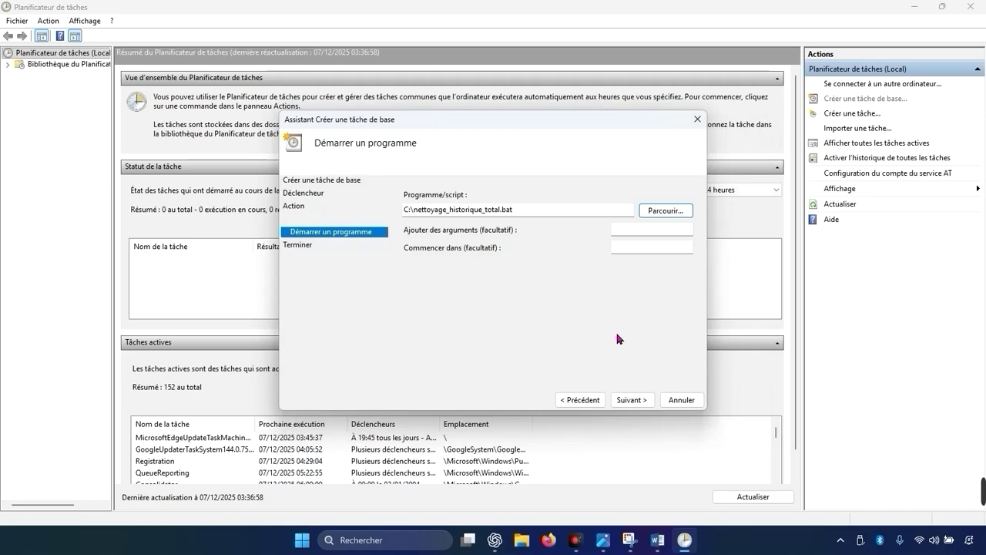
Step: Accept the program without arguments, finish creating the basic task, and close the Planificateur de tâches
left_click(634, 400)
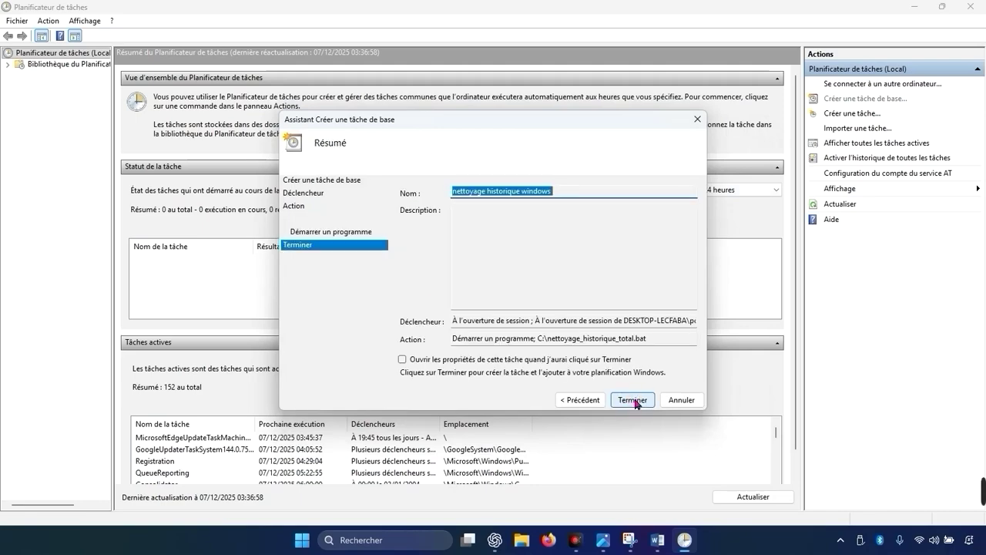
left_click(634, 401)
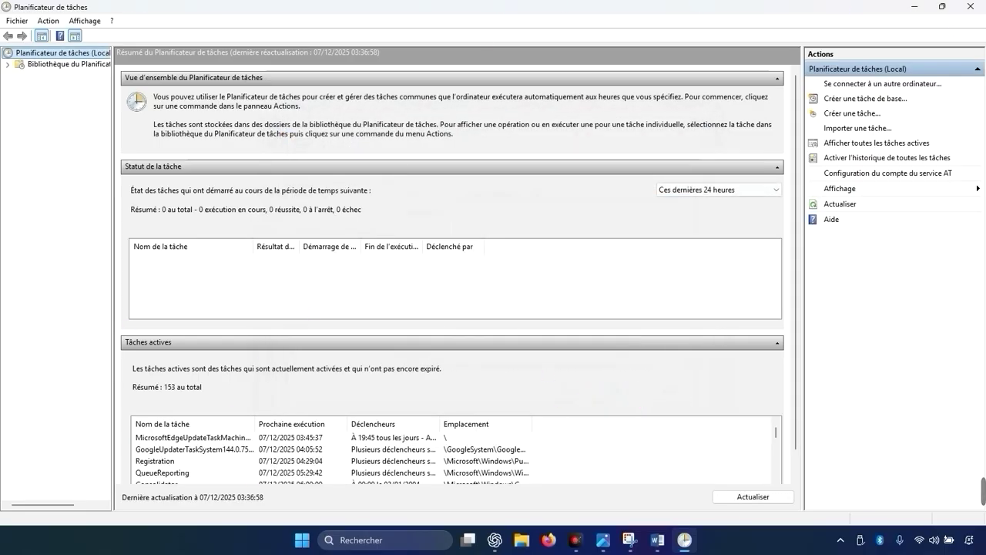
left_click(970, 7)
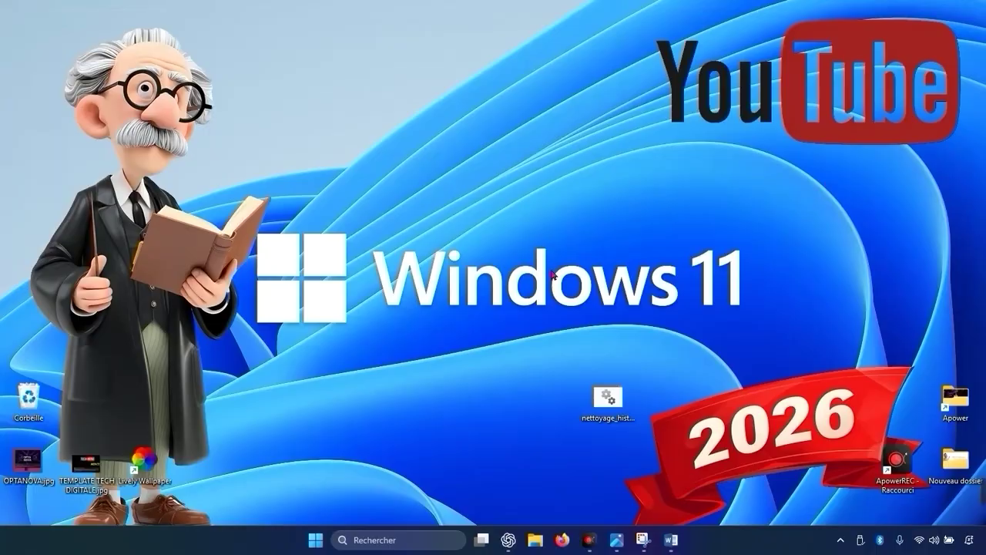
left_click(522, 315)
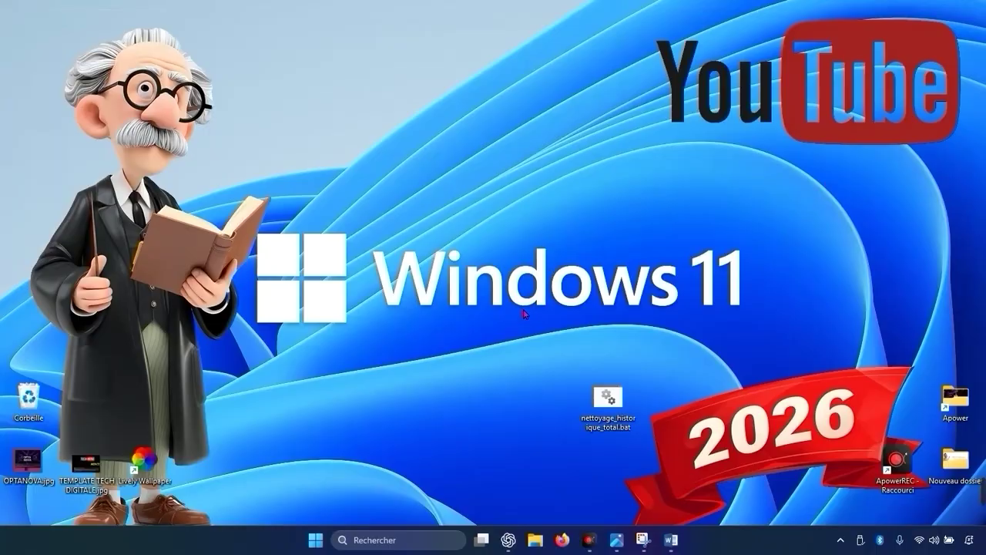